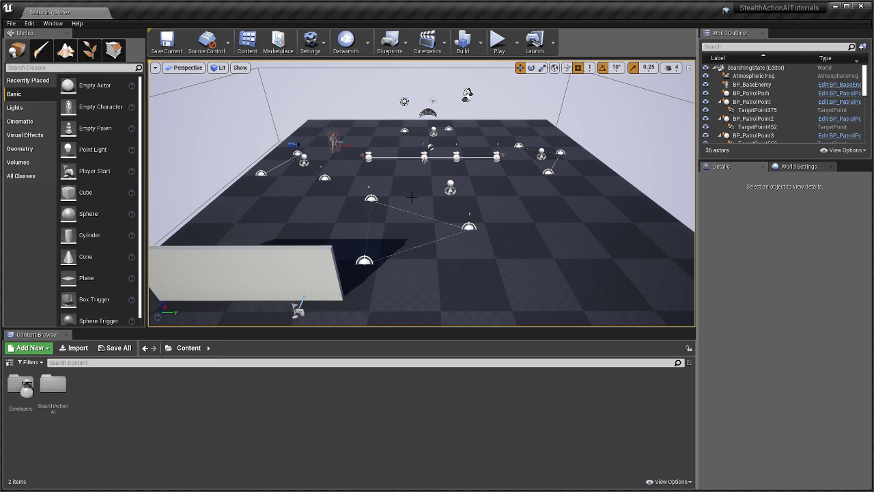
# Select the BP_BaseEnemy character at the far side of the level.
pyautogui.scroll(4, 411, 198)
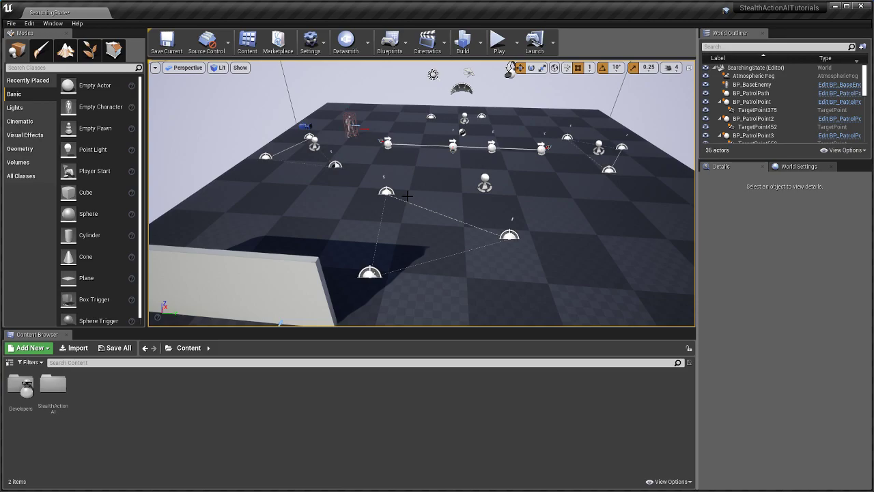
pyautogui.press('w')
pyautogui.moveTo(407, 196); pyautogui.dragTo(423, 179, button='right')
pyautogui.press('w')
pyautogui.press('s')
pyautogui.click(372, 176)
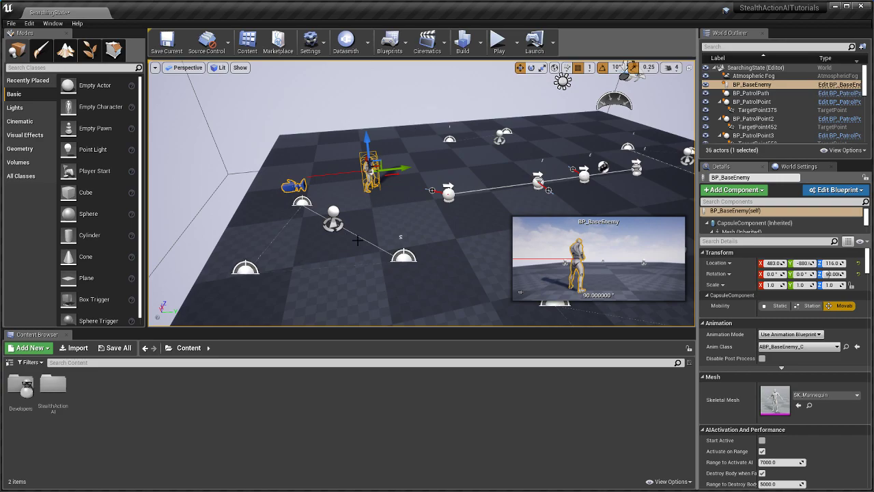
# Search the project assets for "dis", place BP_Interactable_Distraction on the floor near the white wall, and raise it to Z 34.
pyautogui.write('disra')
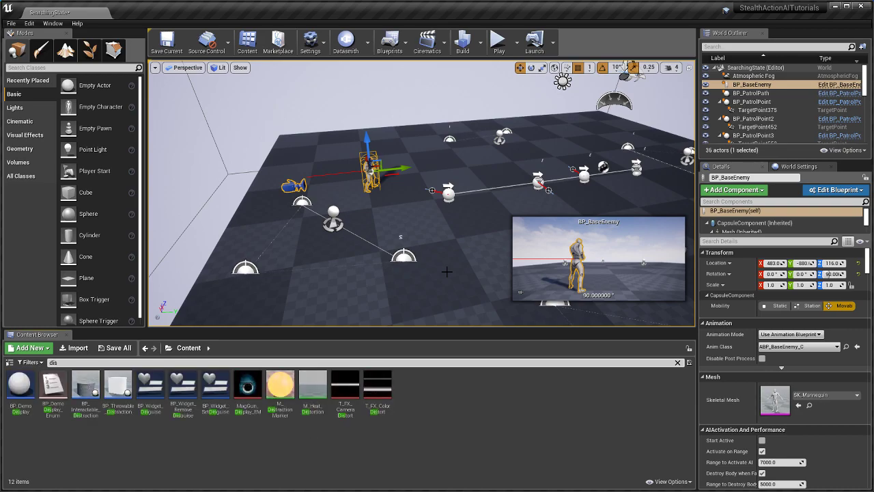
pyautogui.moveTo(353, 232); pyautogui.dragTo(444, 297, button='right')
pyautogui.moveTo(85, 392); pyautogui.dragTo(364, 269)
pyautogui.moveTo(433, 267)
pyautogui.mouseDown(button='right')
pyautogui.moveTo(399, 229)
pyautogui.moveTo(433, 267)
pyautogui.mouseUp(button='right')
pyautogui.press('w')
pyautogui.moveTo(433, 267); pyautogui.dragTo(423, 206)
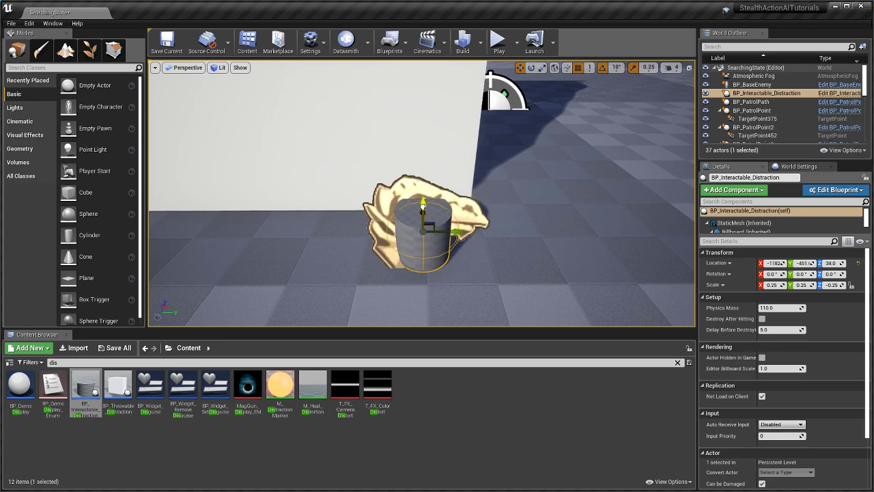
pyautogui.moveTo(441, 196); pyautogui.dragTo(463, 194, button='right')
pyautogui.press('s')
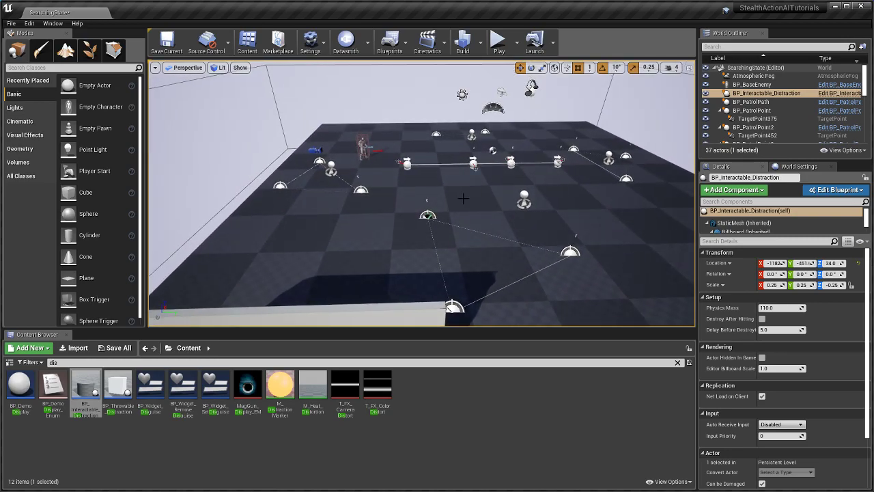
# Run the level in Simulate mode to view the enemy and search points in action, and stop the simulation.
pyautogui.click(464, 194)
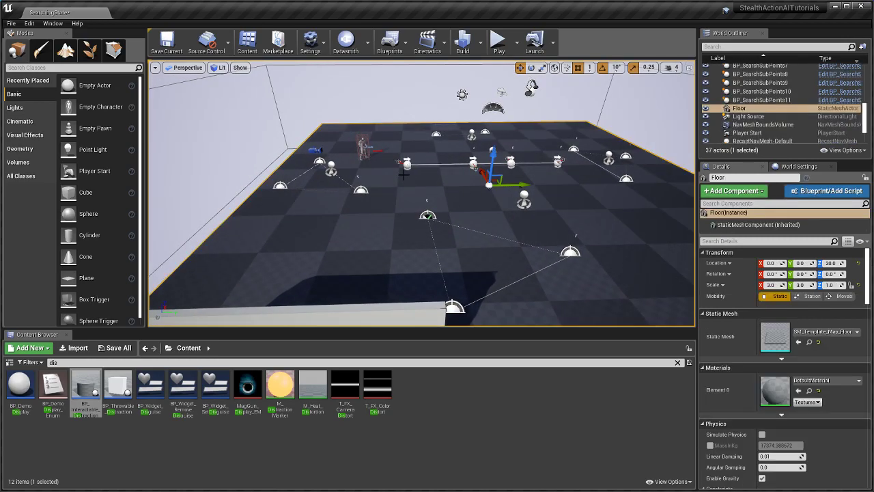
pyautogui.click(519, 47)
pyautogui.click(557, 117)
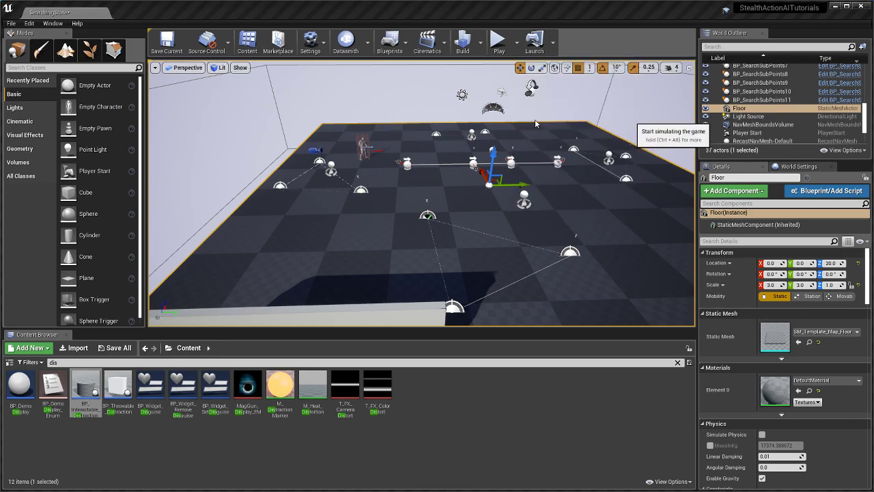
pyautogui.moveTo(431, 148); pyautogui.dragTo(456, 173, button='right')
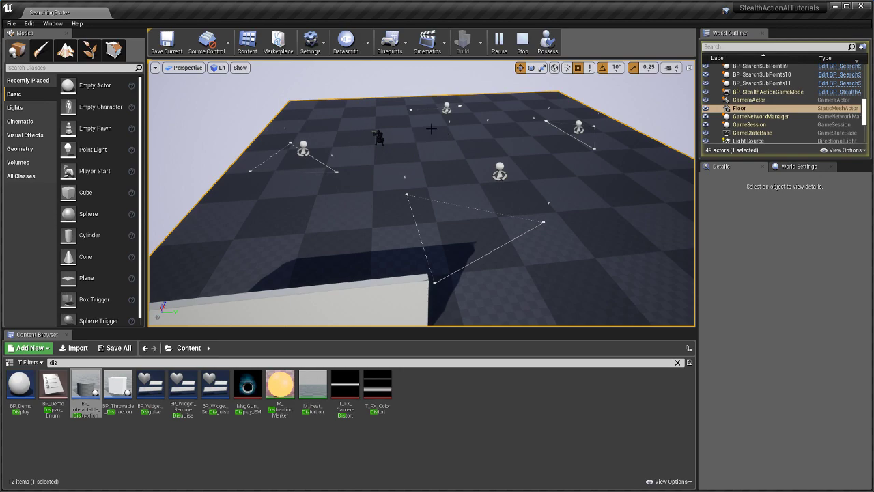
pyautogui.click(522, 43)
# Examine BP_SearchPoint2 and BP_SearchPoint4, including their linked sub points and setup properties.
pyautogui.click(499, 170)
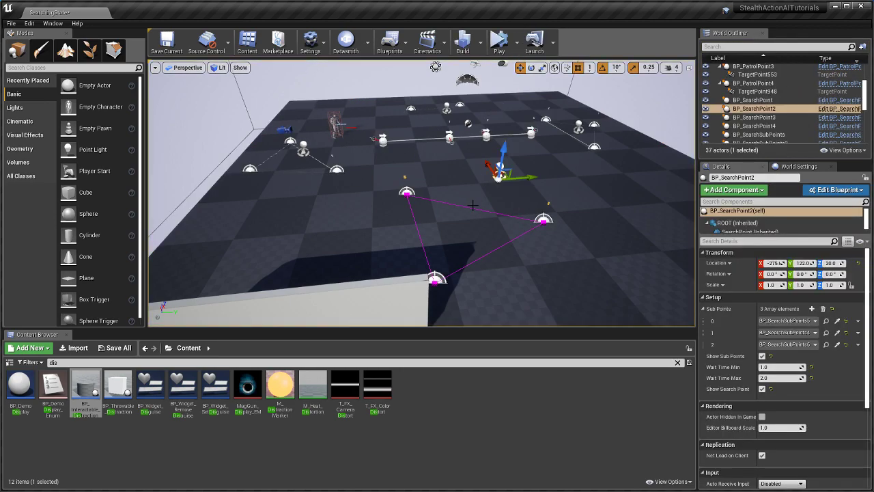
pyautogui.click(294, 142)
pyautogui.press('f')
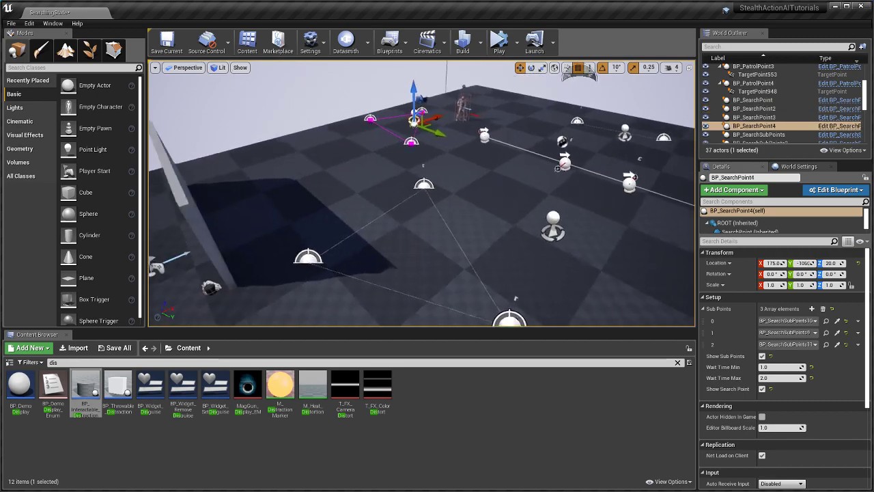
pyautogui.click(537, 210)
pyautogui.scroll(-5, 579, 231)
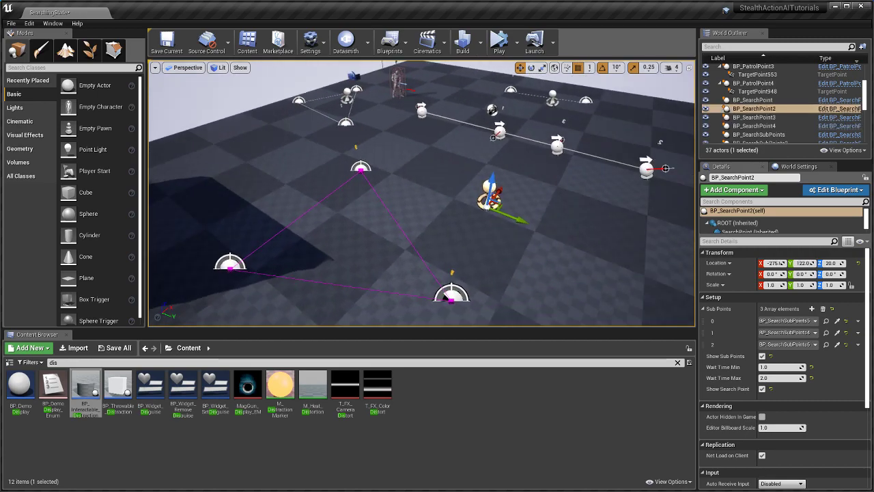
pyautogui.click(424, 276)
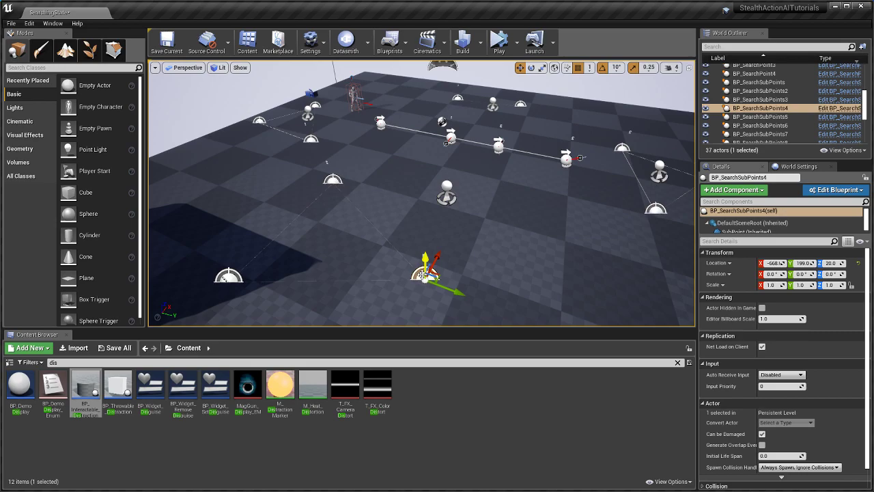
pyautogui.click(334, 181)
pyautogui.click(334, 179)
pyautogui.click(476, 238)
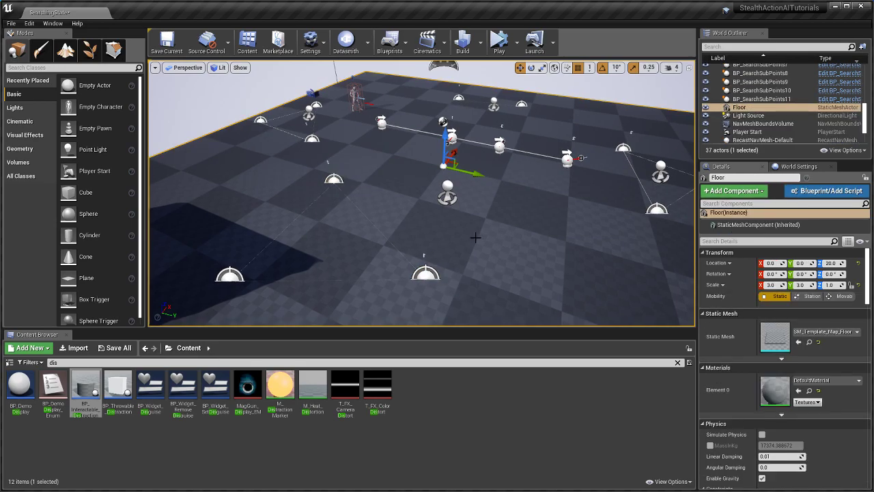
pyautogui.click(450, 194)
pyautogui.click(475, 236)
# Search the project assets for "search" and place one BP_SearchSubPoints and one BP_SearchPoint on the empty floor area.
pyautogui.moveTo(474, 238); pyautogui.dragTo(473, 242, button='right')
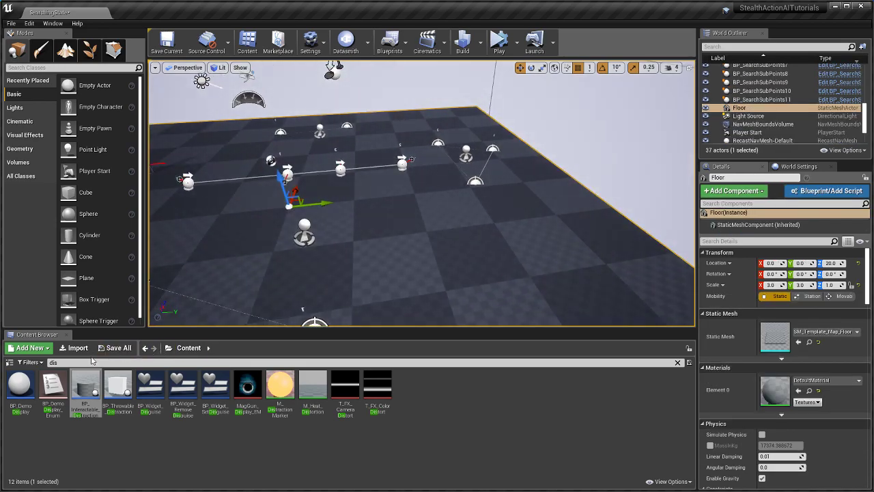
pyautogui.click(90, 363)
pyautogui.press('BackSpace')
pyautogui.write('search')
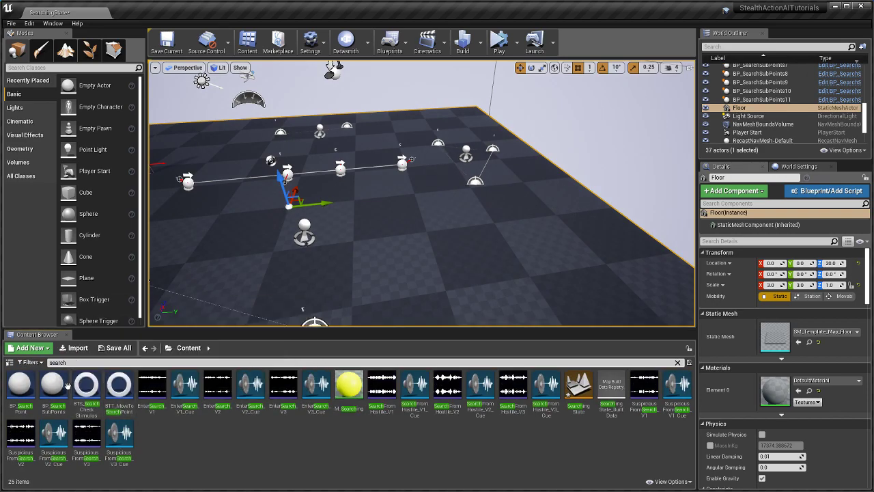
pyautogui.moveTo(53, 386); pyautogui.dragTo(486, 254)
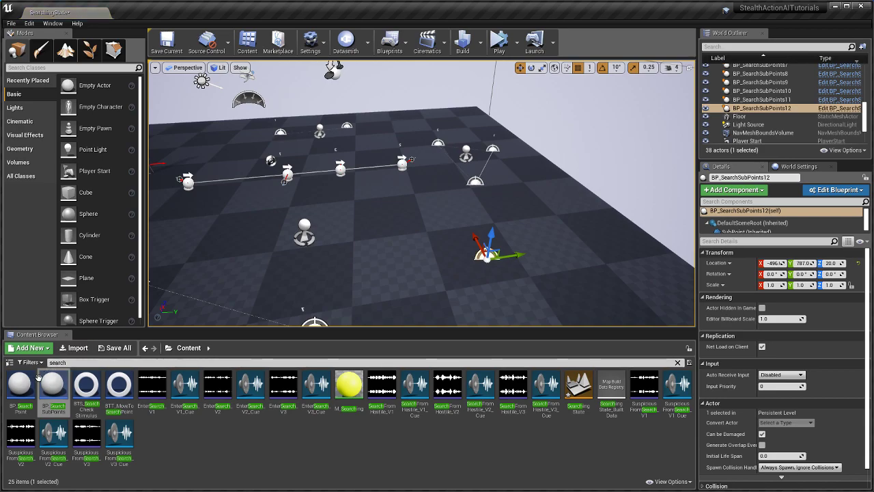
pyautogui.moveTo(24, 386); pyautogui.dragTo(552, 247)
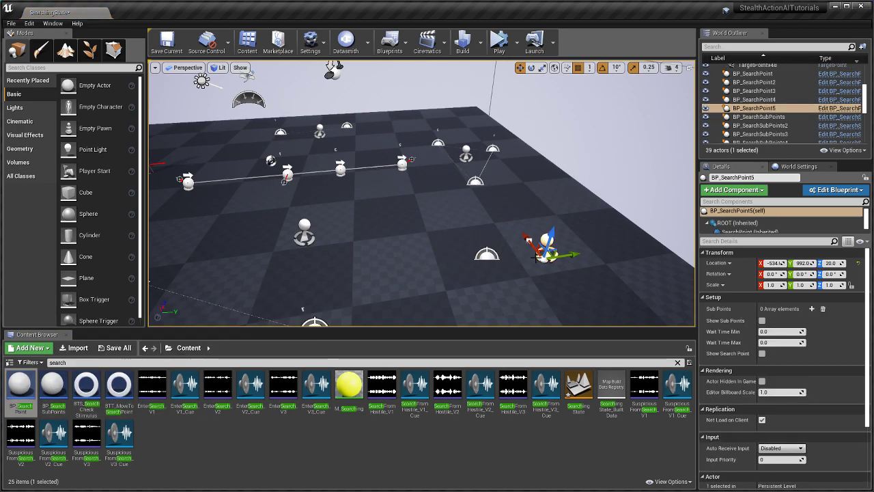
# Delete the newly placed search point and sub point from the level.
pyautogui.press('Delete')
pyautogui.click(486, 254)
pyautogui.press('Delete')
# Examine how BP_SearchPoint2 links to its surrounding sub points, including BP_SearchSubPoints5 and BP_SearchSubPoints6.
pyautogui.moveTo(486, 254); pyautogui.dragTo(472, 240, button='right')
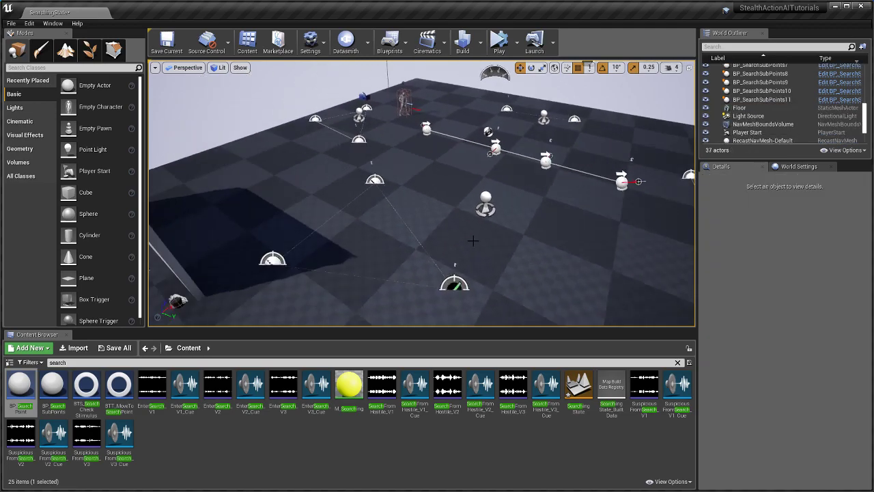
pyautogui.click(486, 207)
pyautogui.moveTo(486, 207); pyautogui.dragTo(482, 209, button='right')
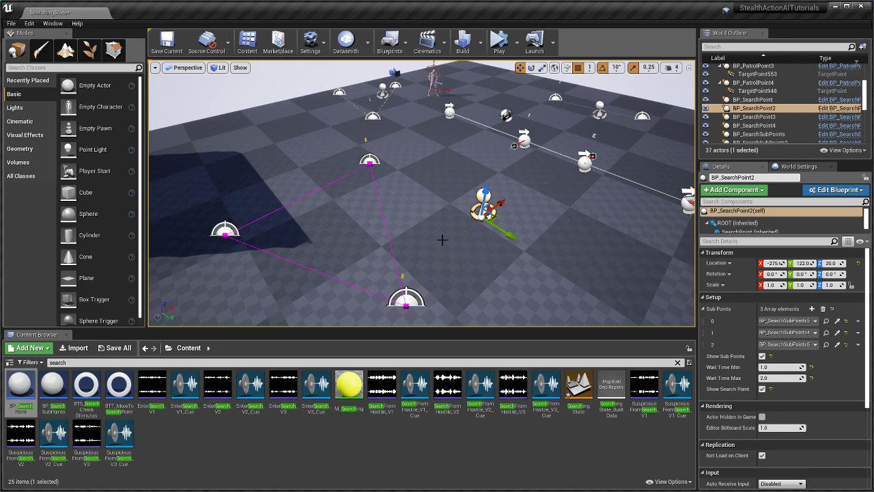
pyautogui.click(365, 158)
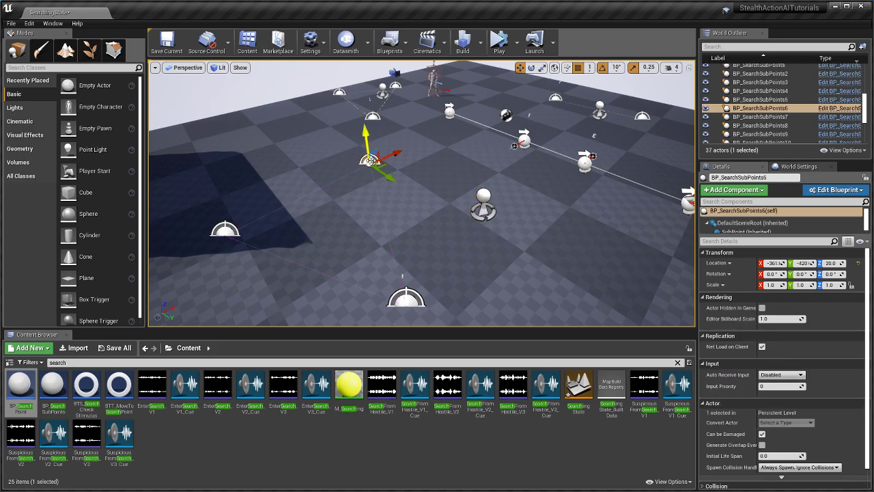
pyautogui.click(223, 235)
pyautogui.click(224, 230)
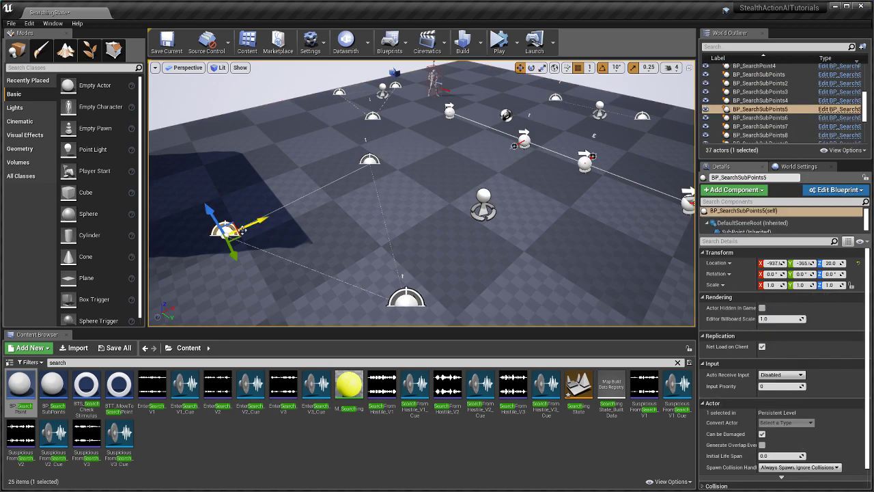
pyautogui.click(482, 199)
pyautogui.click(483, 205)
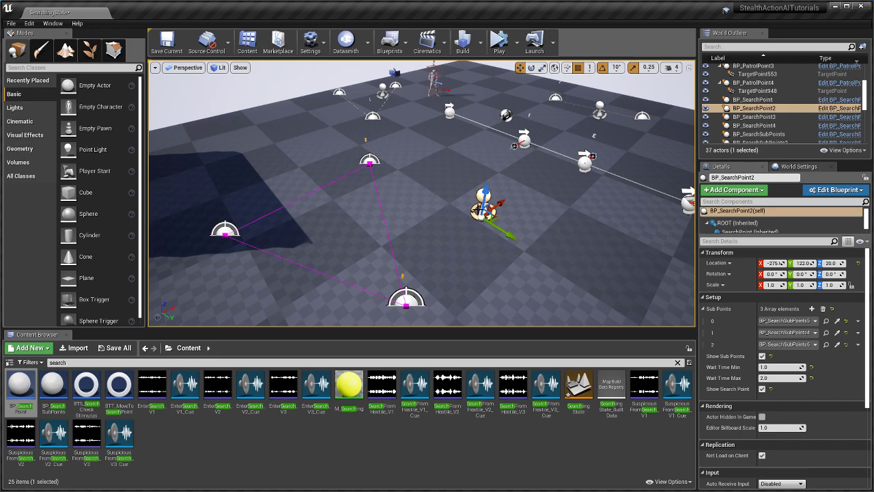
pyautogui.click(440, 224)
pyautogui.moveTo(439, 225); pyautogui.dragTo(412, 226, button='right')
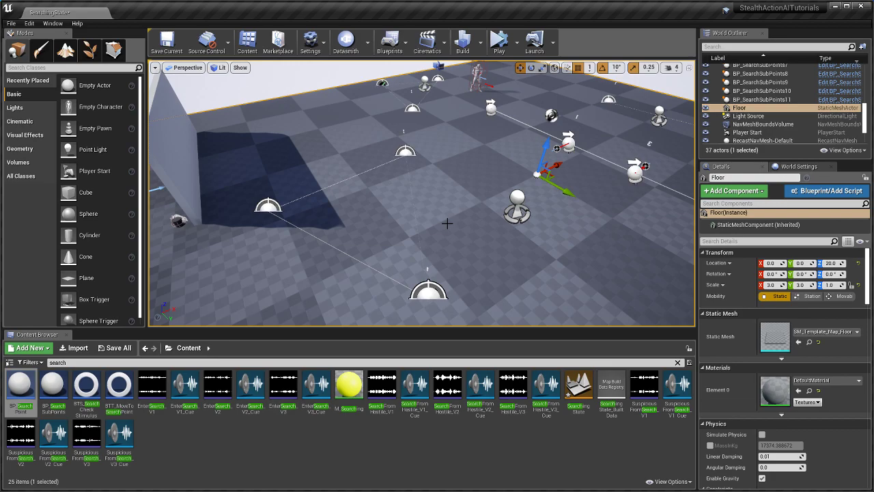
pyautogui.click(517, 205)
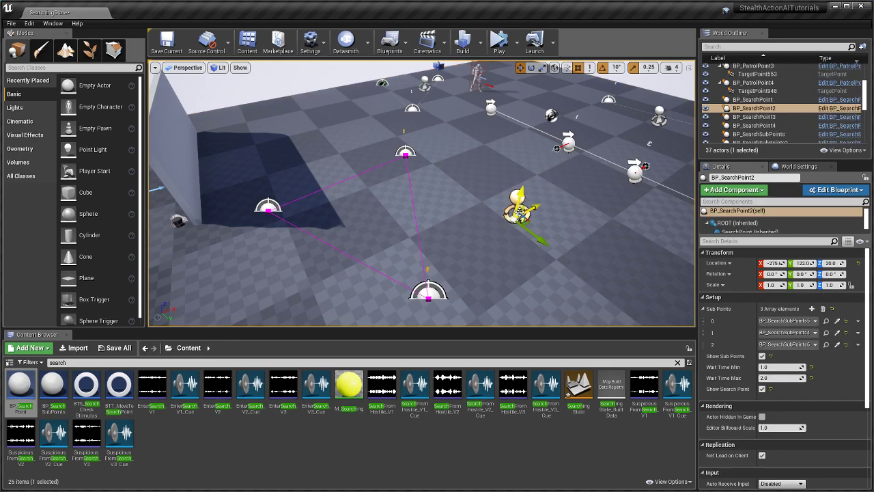
pyautogui.click(405, 151)
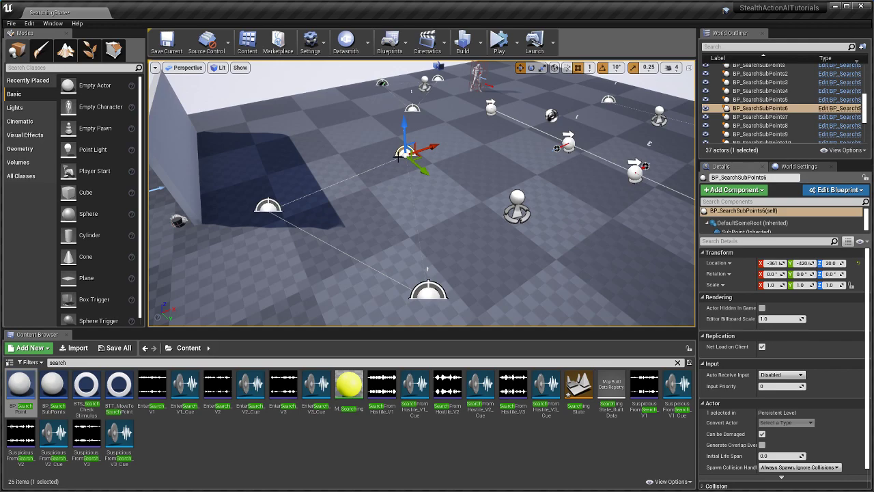
# Clear the asset search so the root Content folders are listed again.
pyautogui.moveTo(98, 362); pyautogui.dragTo(31, 365)
pyautogui.press('BackSpace')
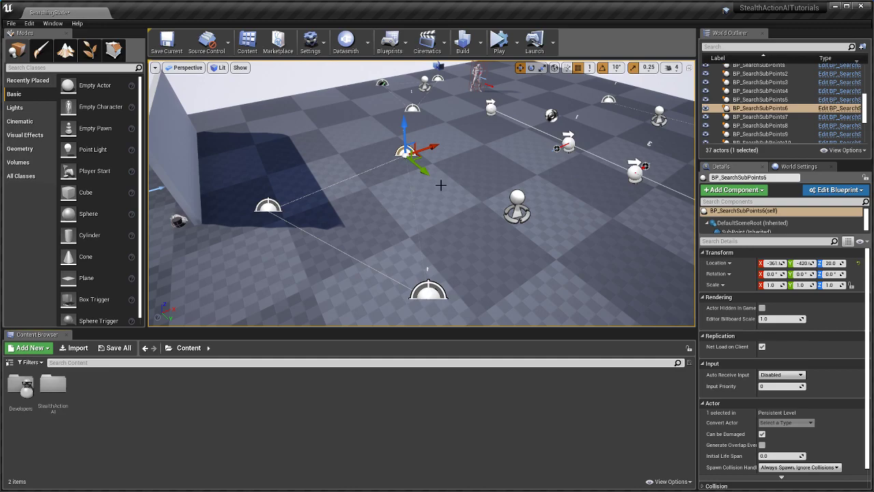
pyautogui.moveTo(441, 185); pyautogui.dragTo(433, 181, button='right')
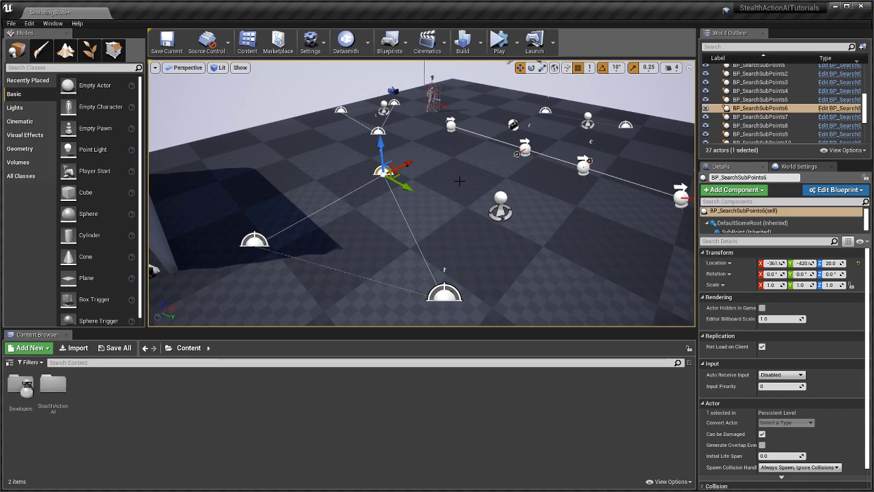
# Select BP_SearchPoint2, review its Show Sub Points option, and switch Show Search Point off and back on.
pyautogui.click(502, 205)
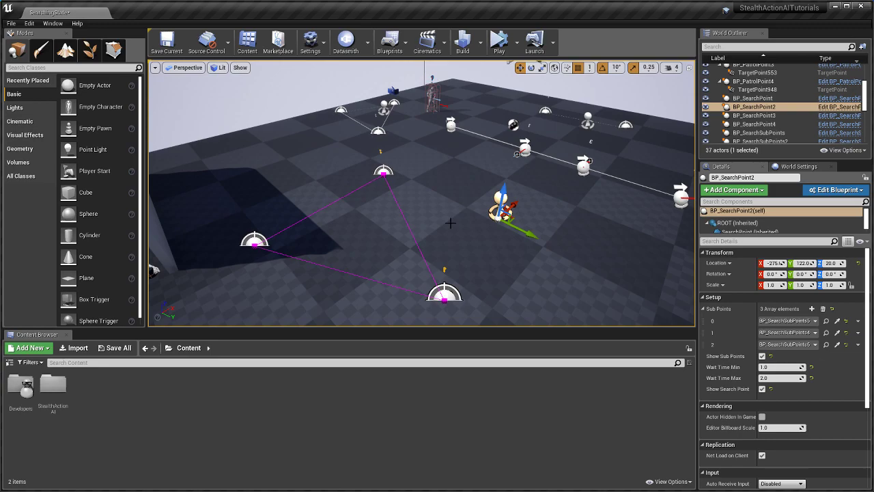
pyautogui.click(762, 356)
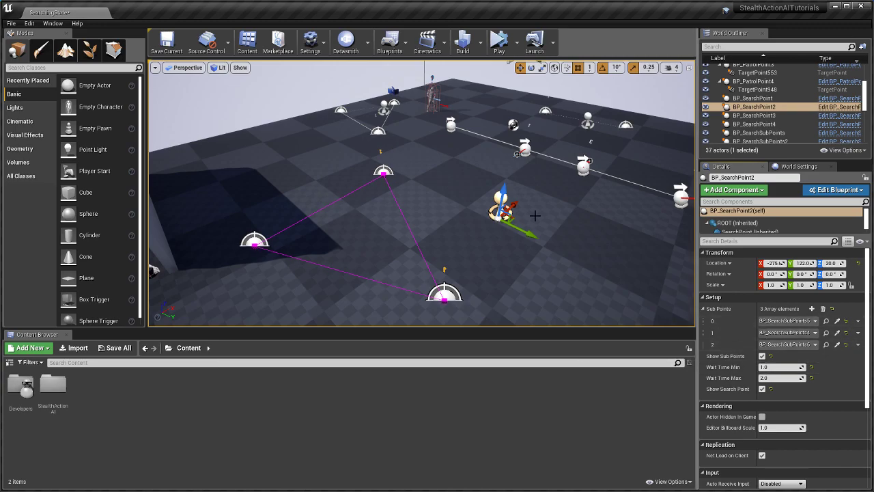
pyautogui.click(762, 388)
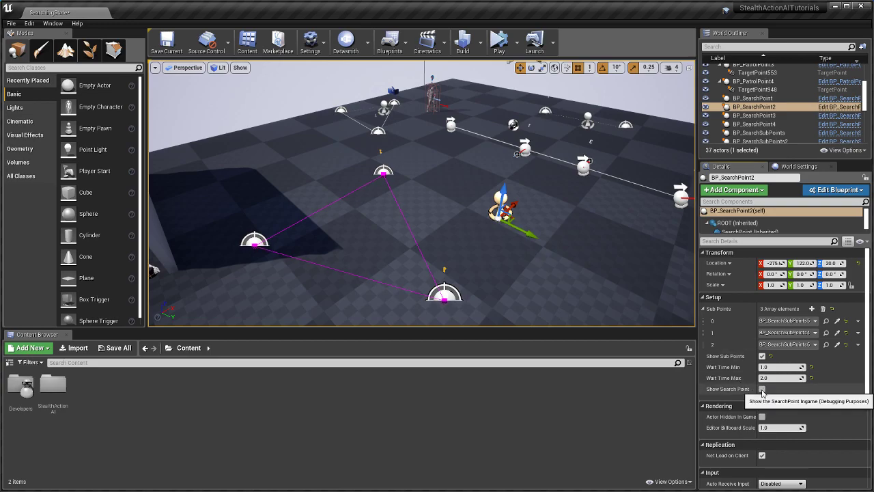
pyautogui.click(762, 388)
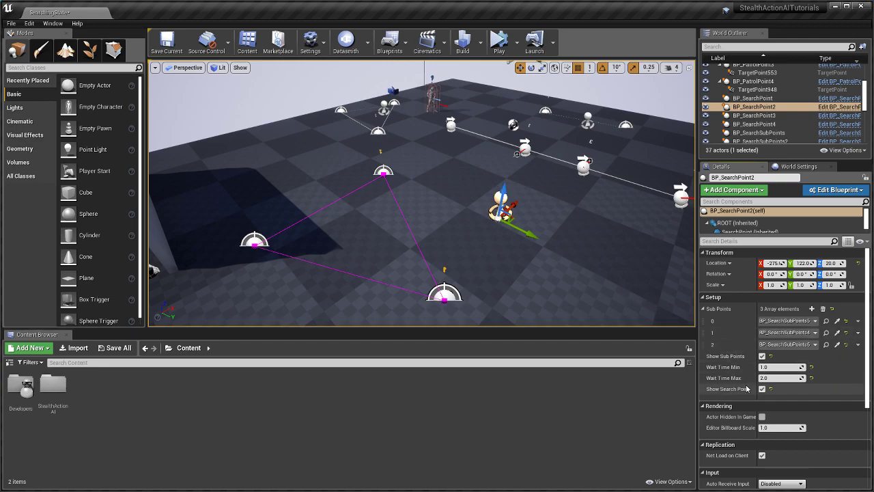
pyautogui.moveTo(535, 243); pyautogui.dragTo(590, 243, button='right')
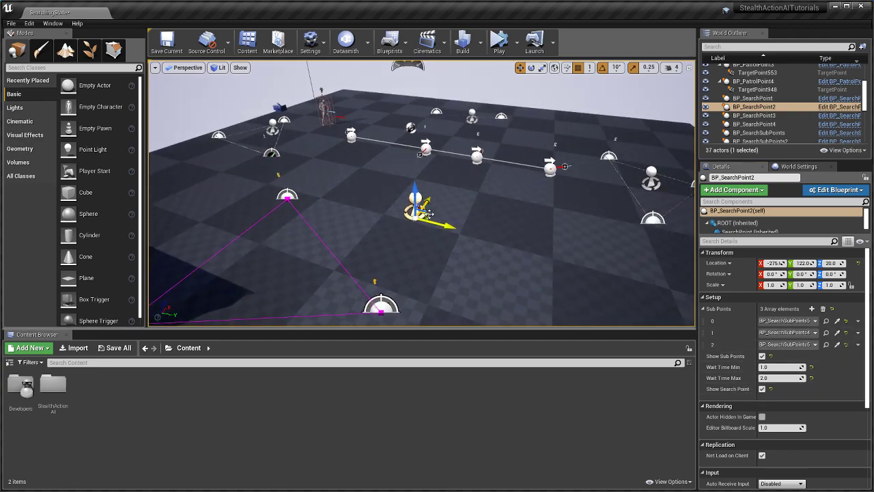
pyautogui.moveTo(451, 214); pyautogui.dragTo(509, 213, button='right')
pyautogui.moveTo(367, 186); pyautogui.dragTo(294, 188, button='right')
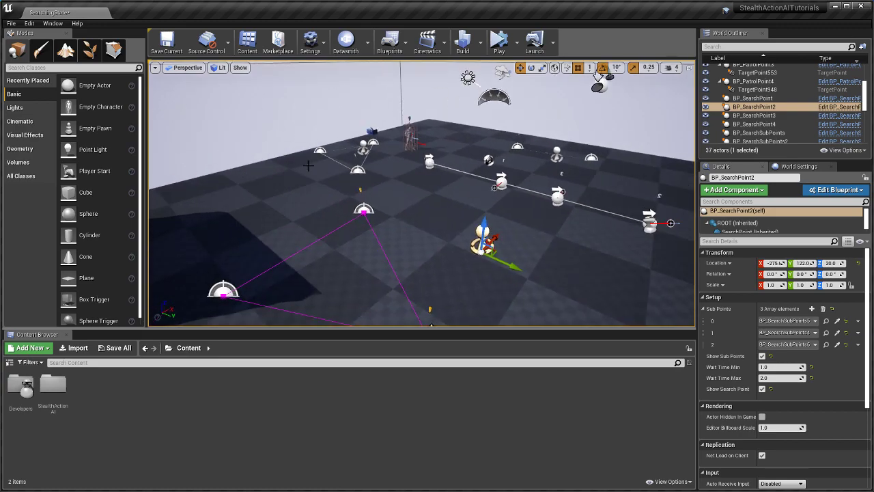
pyautogui.moveTo(471, 240); pyautogui.dragTo(410, 242, button='right')
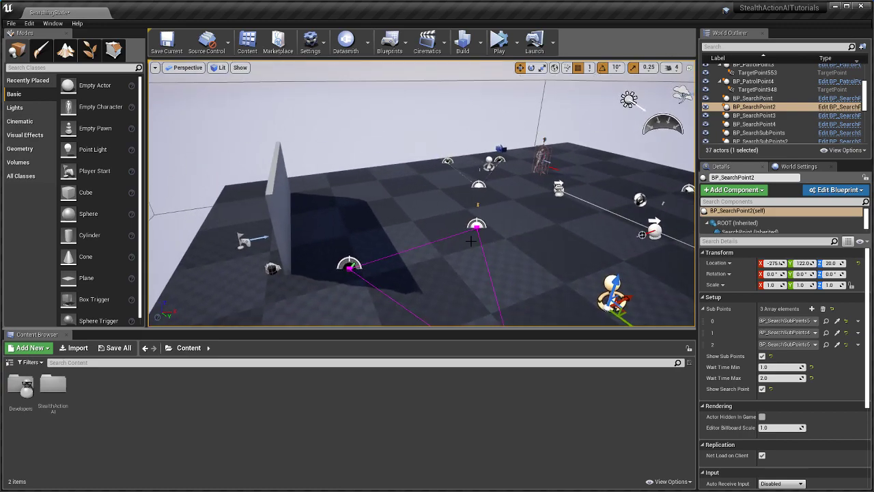
pyautogui.moveTo(471, 241); pyautogui.dragTo(539, 242, button='right')
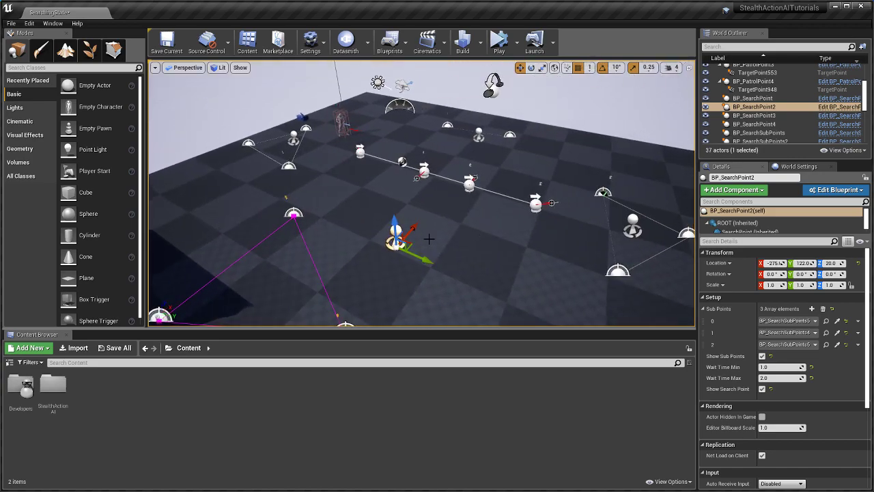
# Examine the area around BP_SearchPoint2 and its sub points, and select BP_BaseEnemy to check where it stands relative to them.
pyautogui.moveTo(430, 239); pyautogui.dragTo(406, 261, button='right')
pyautogui.moveTo(417, 185); pyautogui.dragTo(478, 180, button='right')
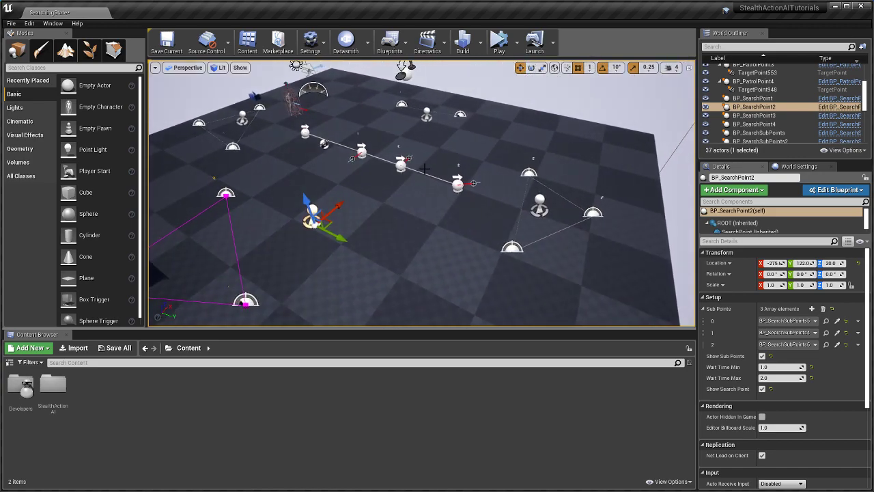
pyautogui.moveTo(417, 184); pyautogui.dragTo(335, 185, button='right')
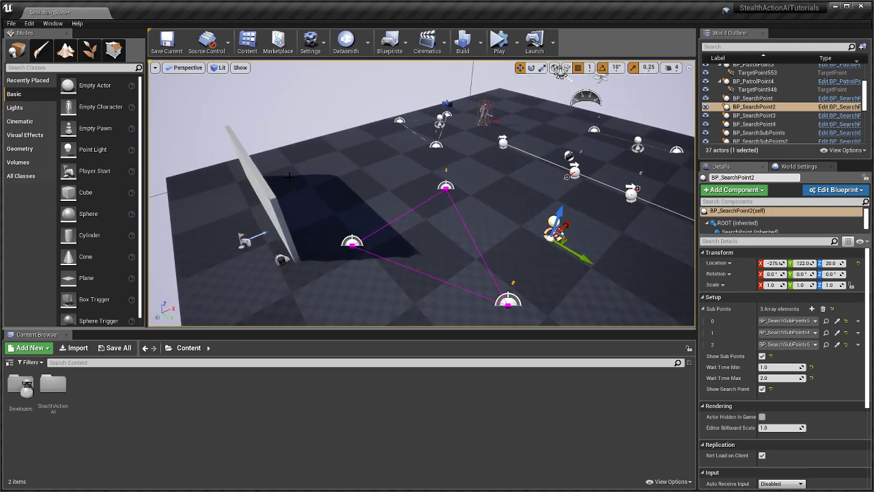
pyautogui.moveTo(384, 240); pyautogui.dragTo(429, 241, button='right')
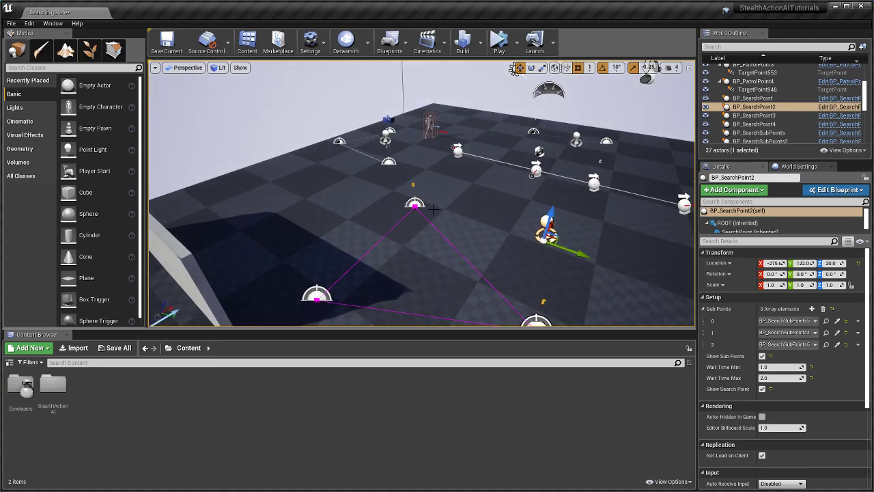
pyautogui.moveTo(432, 204); pyautogui.dragTo(459, 181, button='right')
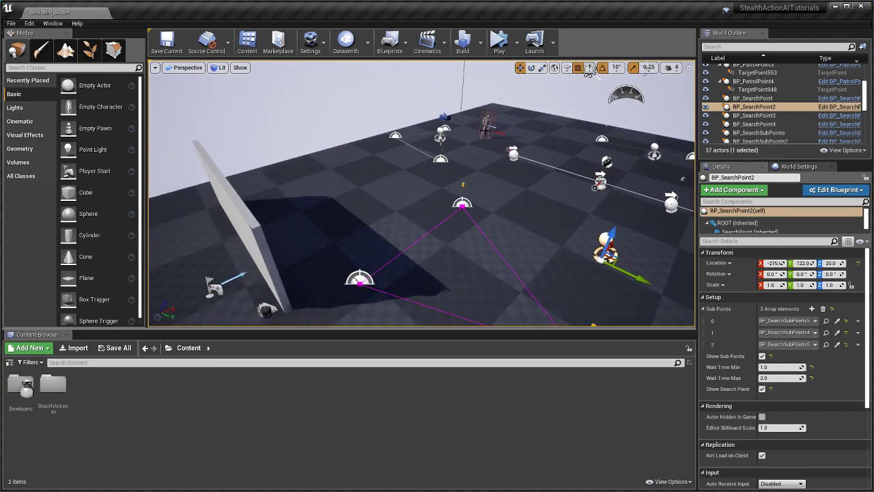
pyautogui.click(487, 127)
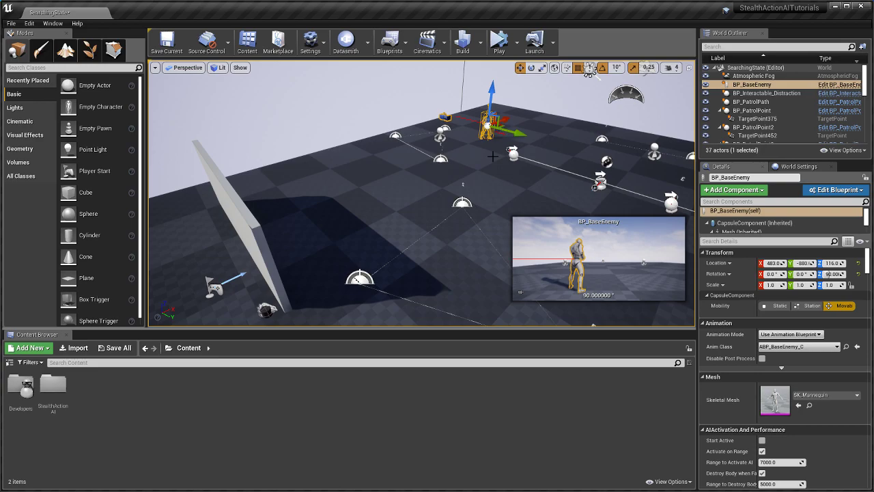
pyautogui.moveTo(615, 191); pyautogui.dragTo(546, 180, button='right')
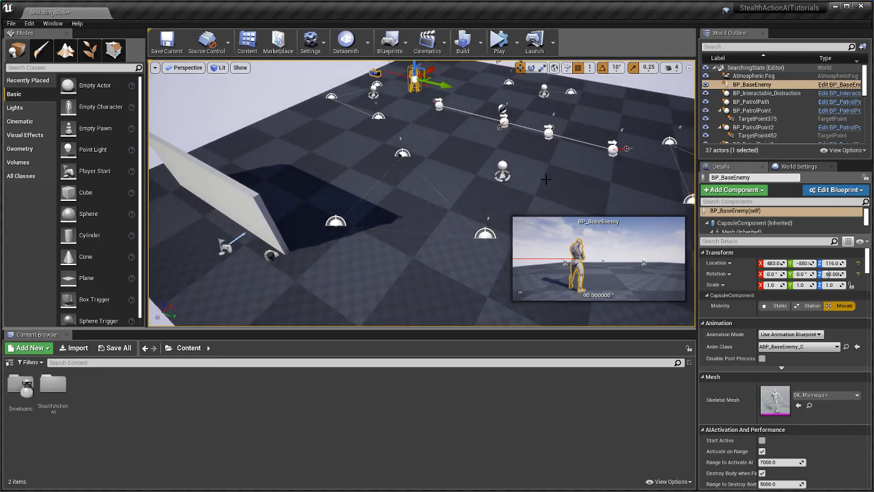
# Inspect BP_SearchPoint2 and BP_SearchPoint in turn, comparing their placement and linked sub points, and finish on BP_SearchPoint2.
pyautogui.click(593, 161)
pyautogui.moveTo(593, 161); pyautogui.dragTo(453, 187, button='right')
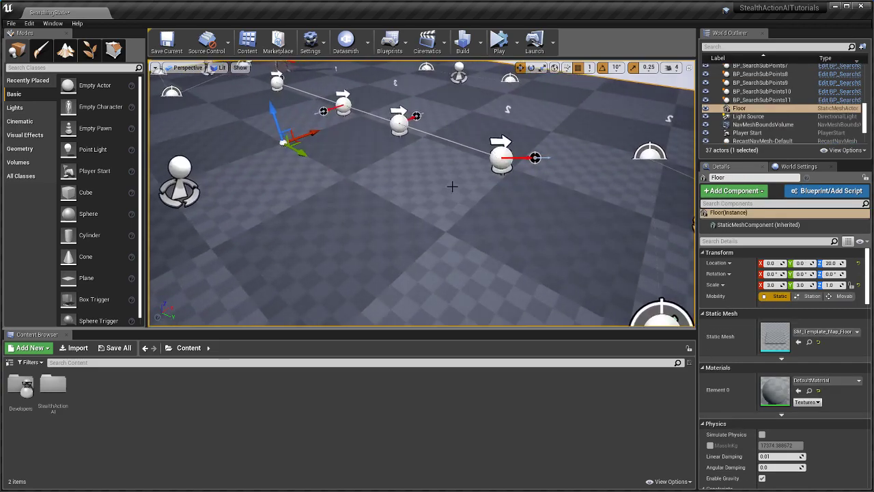
pyautogui.scroll(-5, 446, 190)
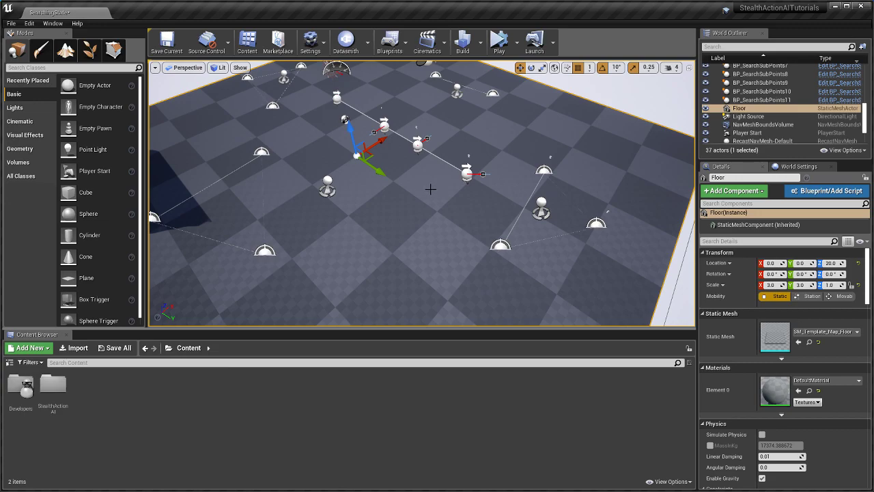
pyautogui.click(327, 185)
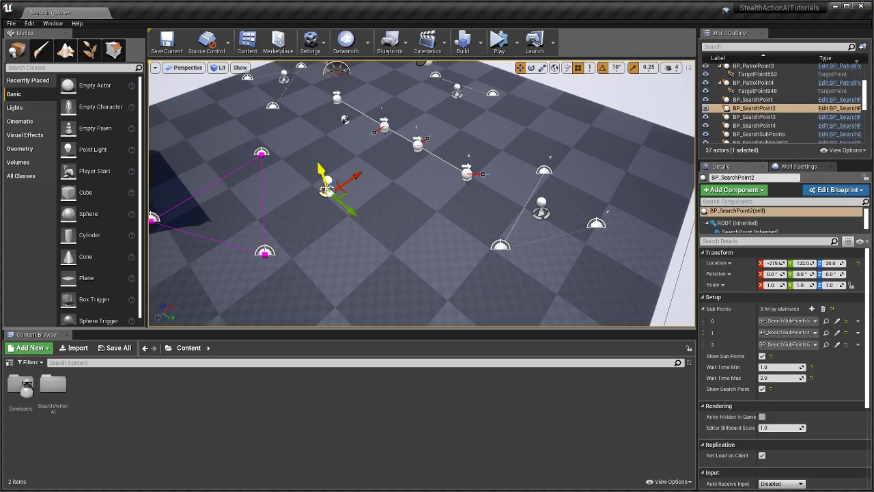
pyautogui.click(469, 195)
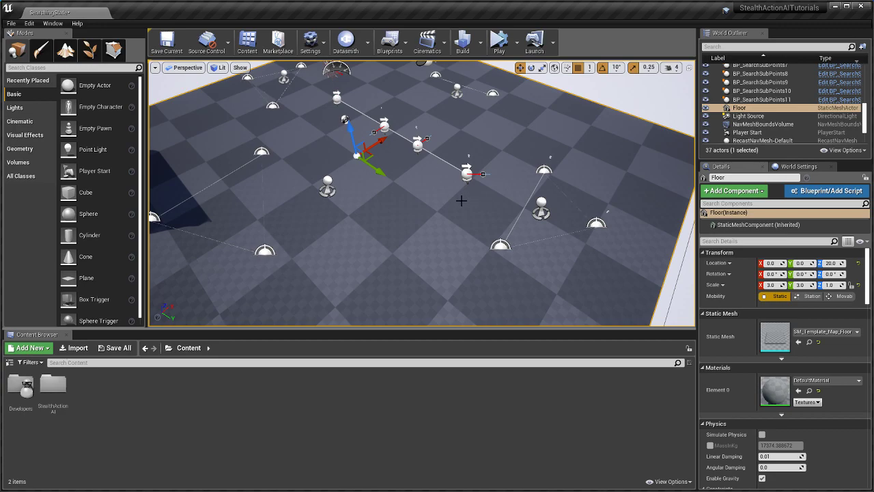
pyautogui.click(542, 207)
pyautogui.moveTo(369, 192); pyautogui.dragTo(191, 194, button='right')
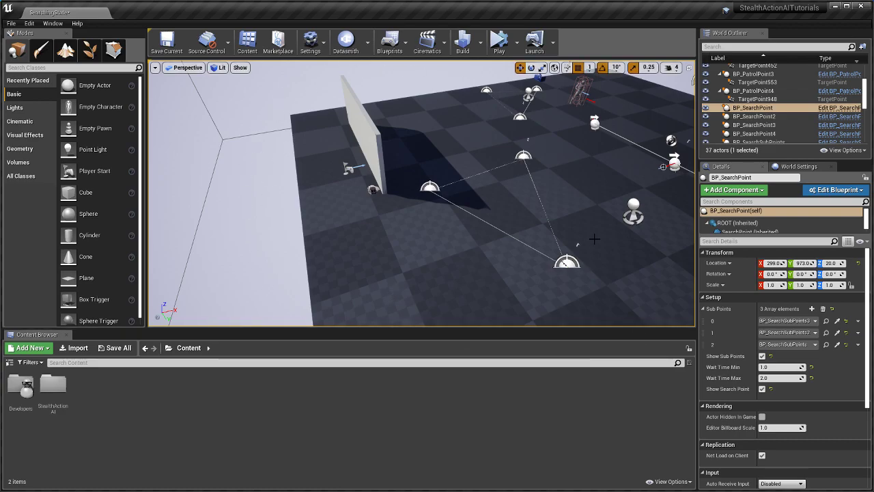
pyautogui.click(633, 214)
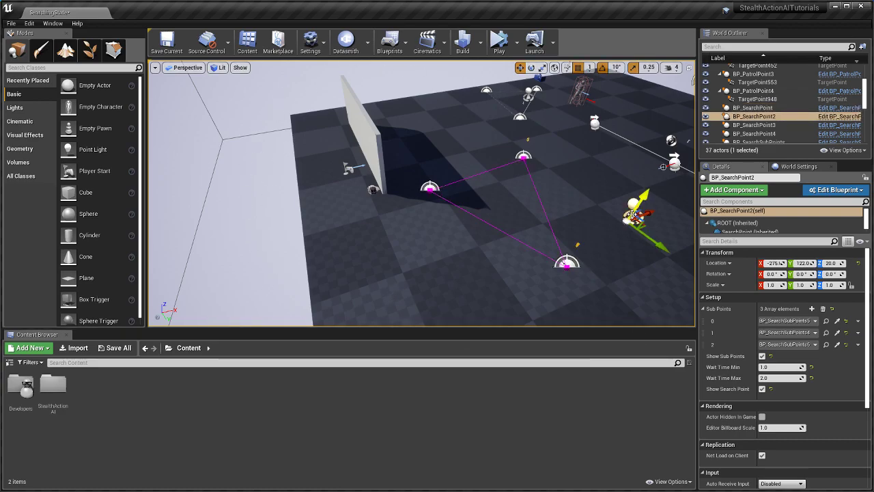
pyautogui.press('f')
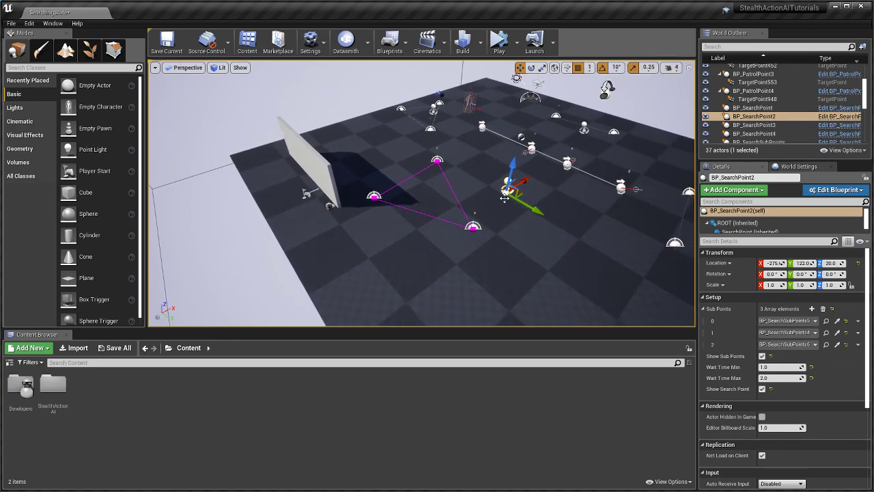
# Start playing the level inside the level viewport.
pyautogui.moveTo(397, 287); pyautogui.dragTo(501, 264, button='right')
pyautogui.moveTo(440, 240); pyautogui.dragTo(266, 201, button='right')
pyautogui.moveTo(416, 207); pyautogui.dragTo(357, 223, button='right')
pyautogui.press('w')
pyautogui.click(517, 44)
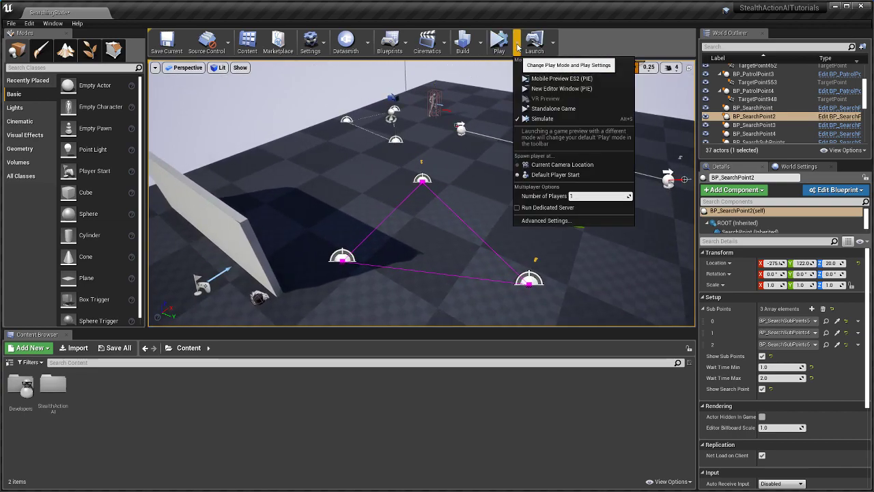
pyautogui.click(549, 68)
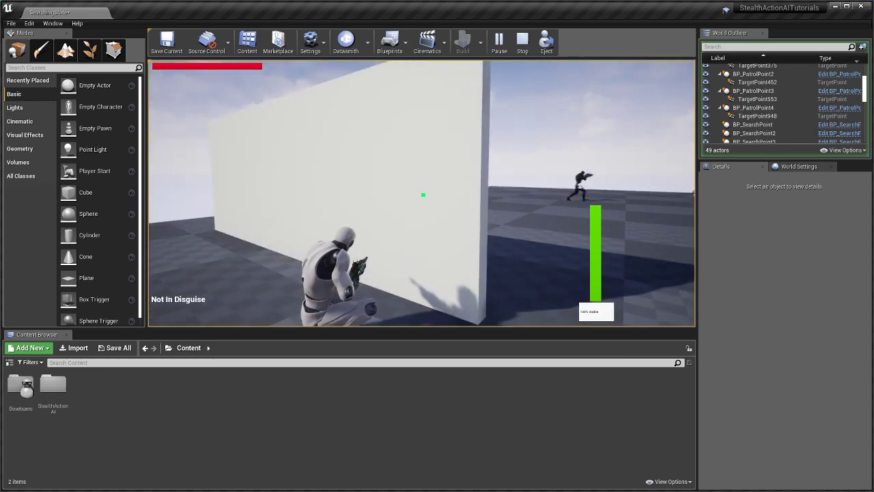
# Stay near the wall, alternating between crouching and standing, and observe how the enemy investigates and searches around the search points.
pyautogui.press('g')
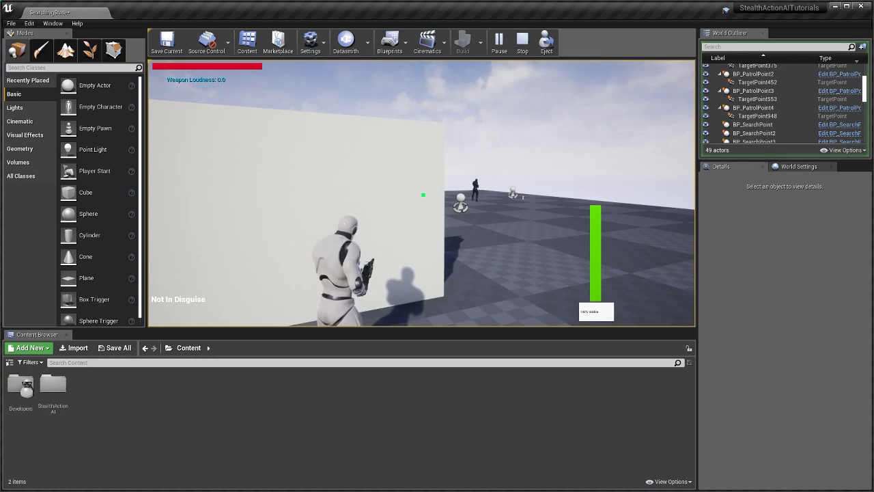
pyautogui.press('w')
pyautogui.press('c')
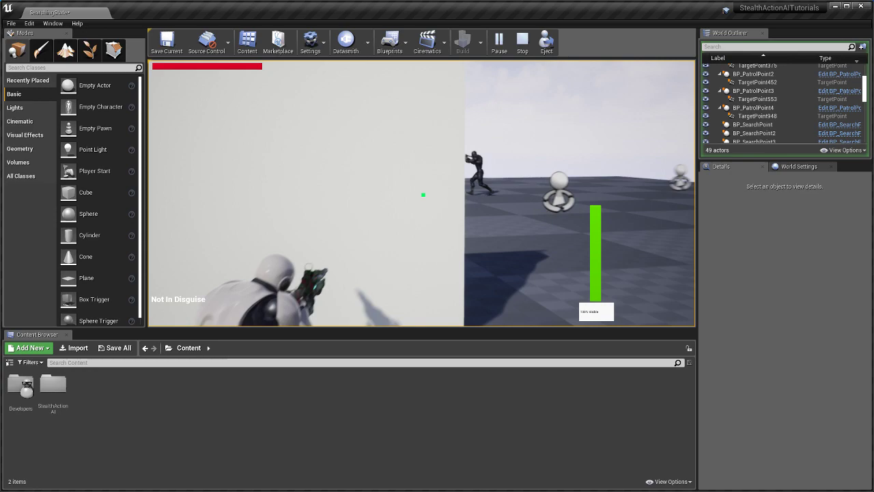
pyautogui.press('d')
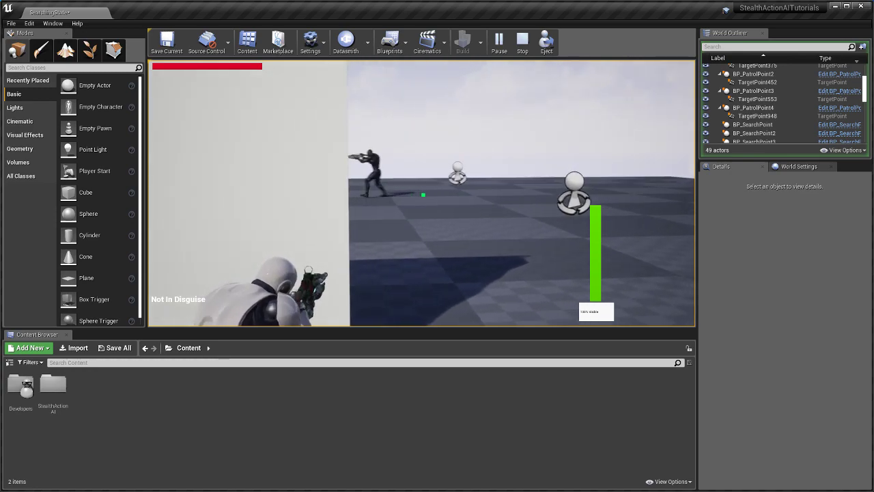
pyautogui.press('a')
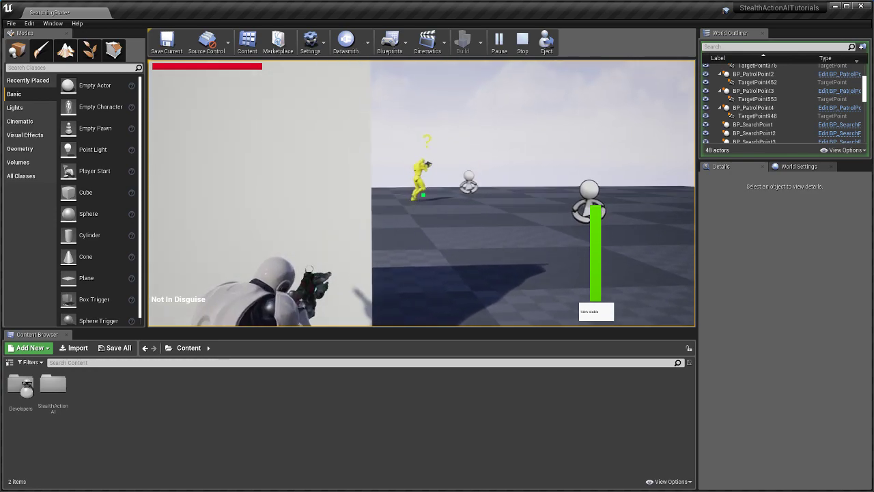
pyautogui.press('a')
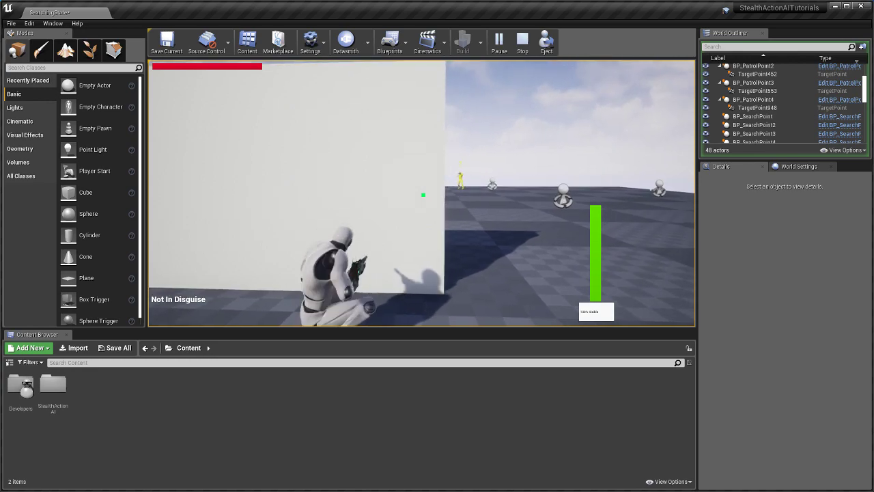
pyautogui.press('a')
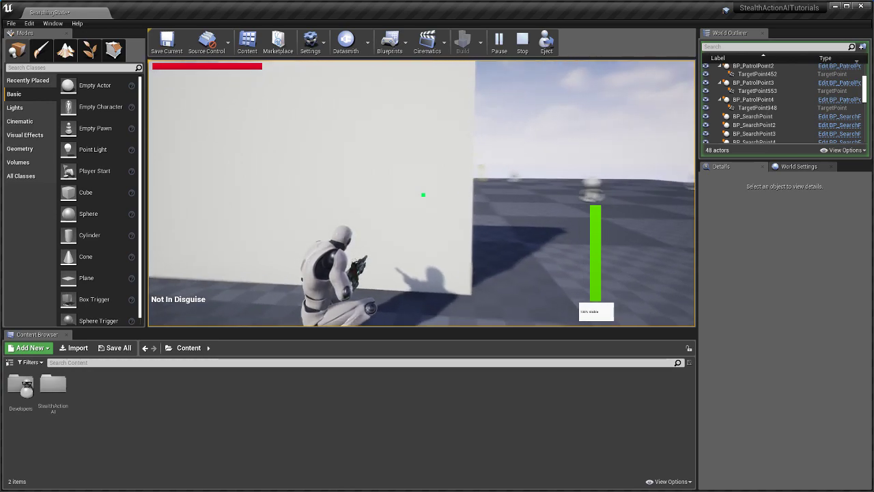
pyautogui.press('c')
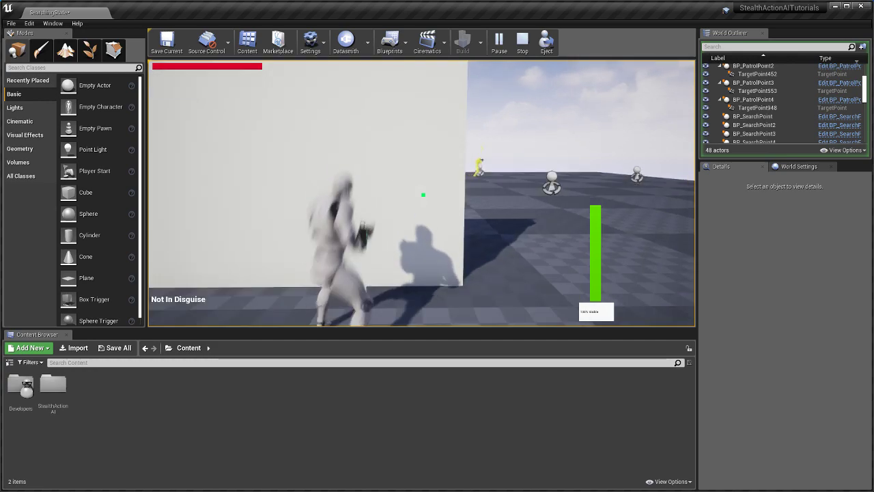
pyautogui.press('c')
pyautogui.press('c')
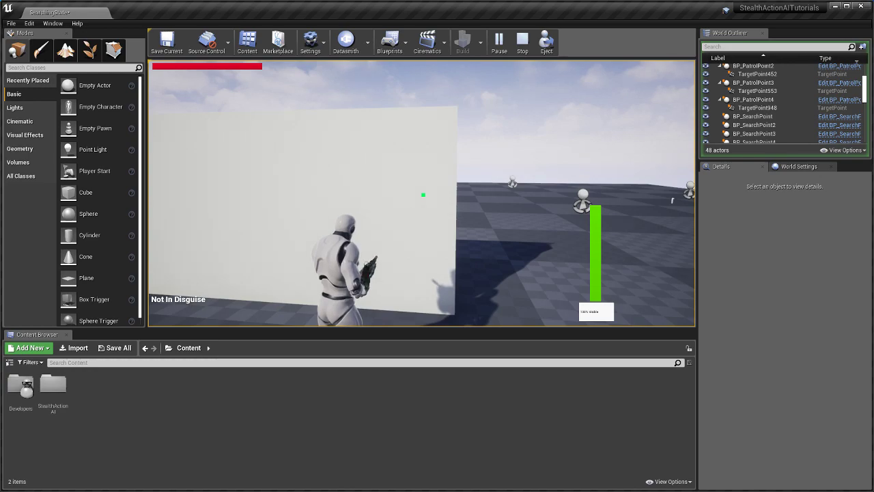
# Check the enemy's AI state in the gameplay debugger, close the debugger, and end the play session.
pyautogui.press("'")
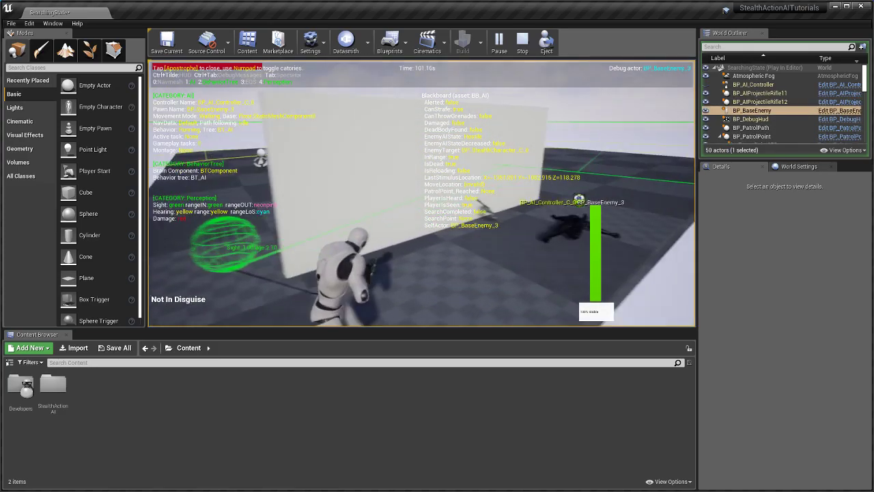
pyautogui.press("'")
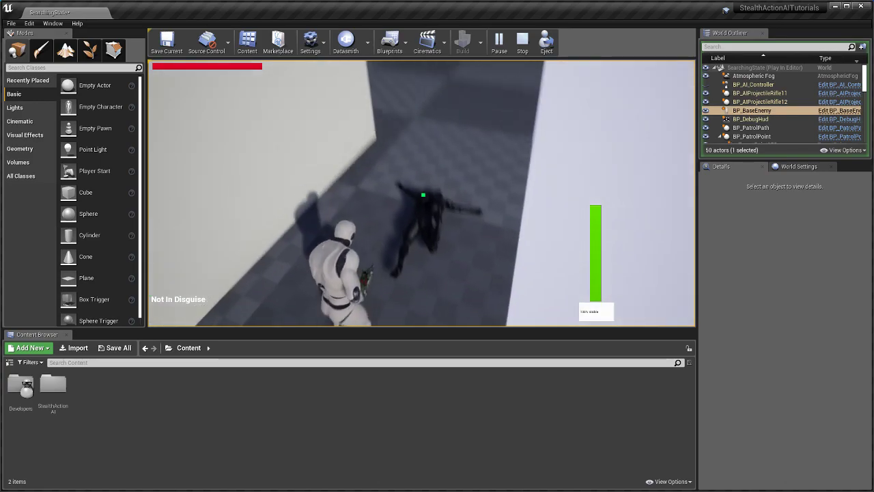
pyautogui.press('e')
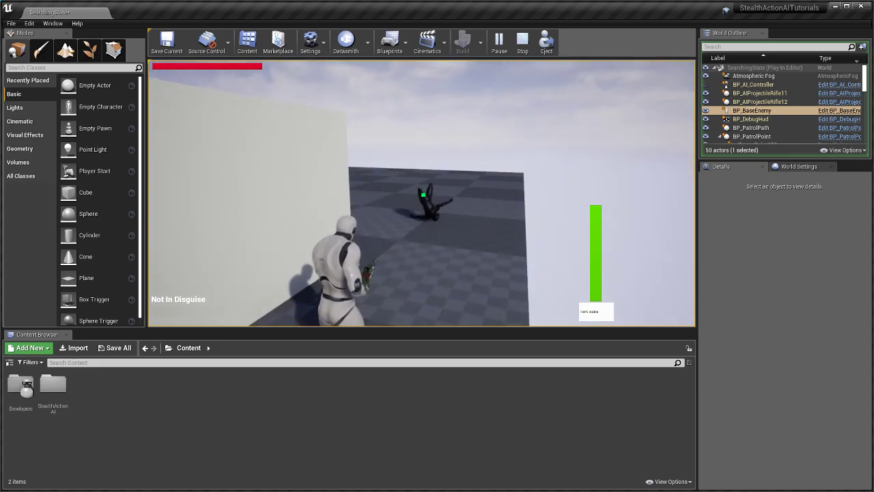
pyautogui.press('d')
pyautogui.press('Escape')
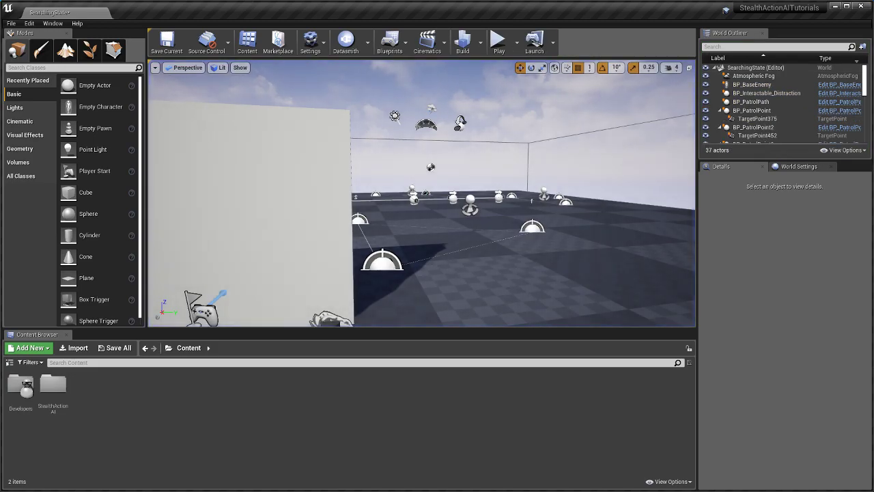
# Play the level again and fire the weapon to draw the enemy's attention.
pyautogui.press('s')
pyautogui.moveTo(437, 223)
pyautogui.mouseDown(button='right')
pyautogui.moveTo(437, 259)
pyautogui.moveTo(438, 223)
pyautogui.mouseUp(button='right')
pyautogui.press('w')
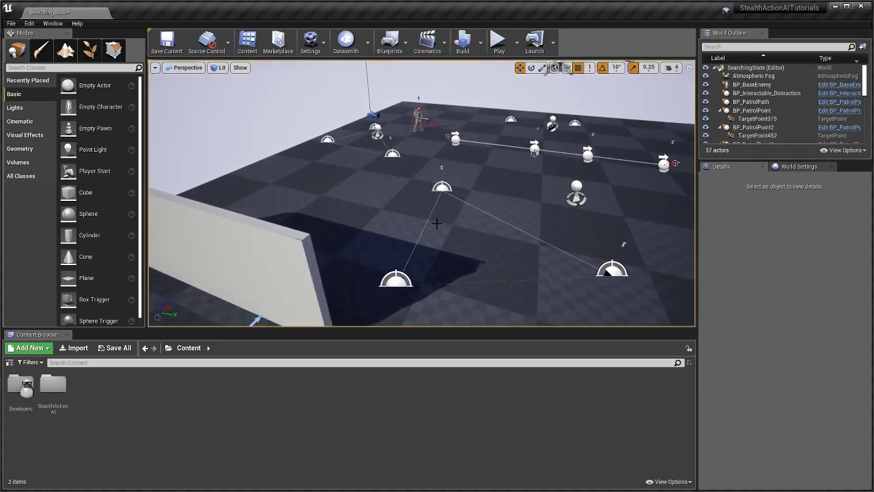
pyautogui.hotkey('alt', 'p')
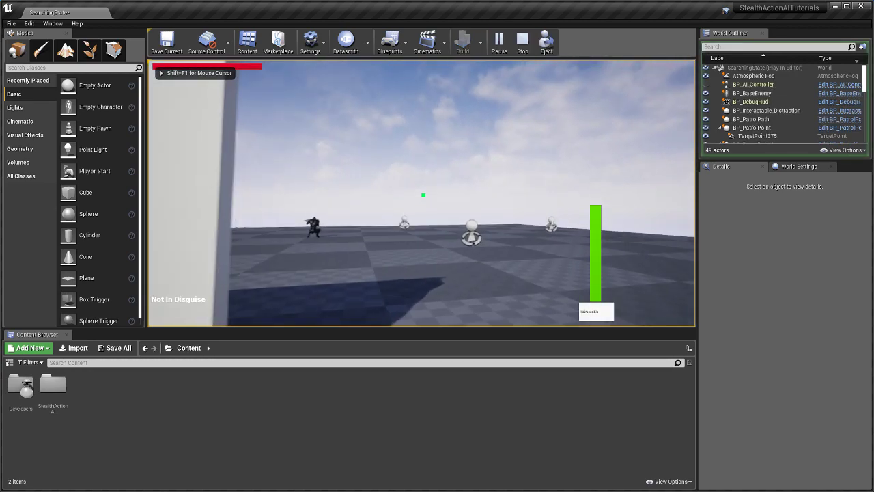
pyautogui.click(423, 195)
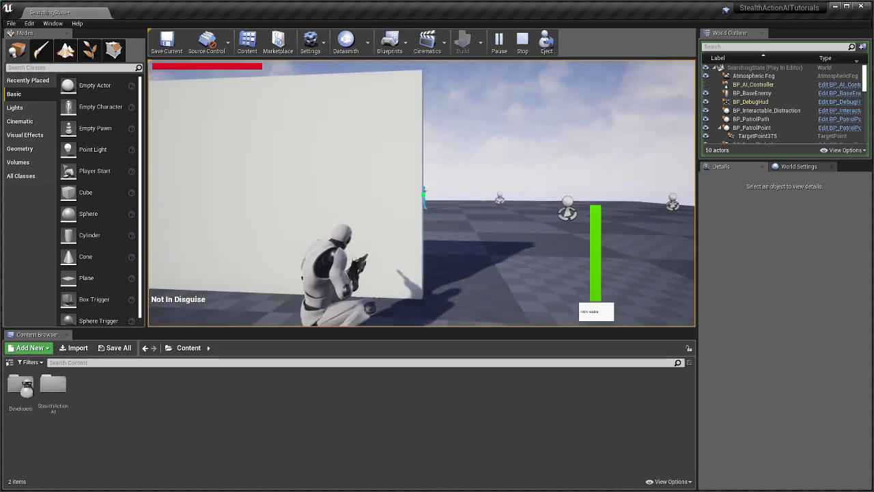
# Stand up, step out from behind the wall and shoot at the approaching enemy, and end the play session.
pyautogui.press('c')
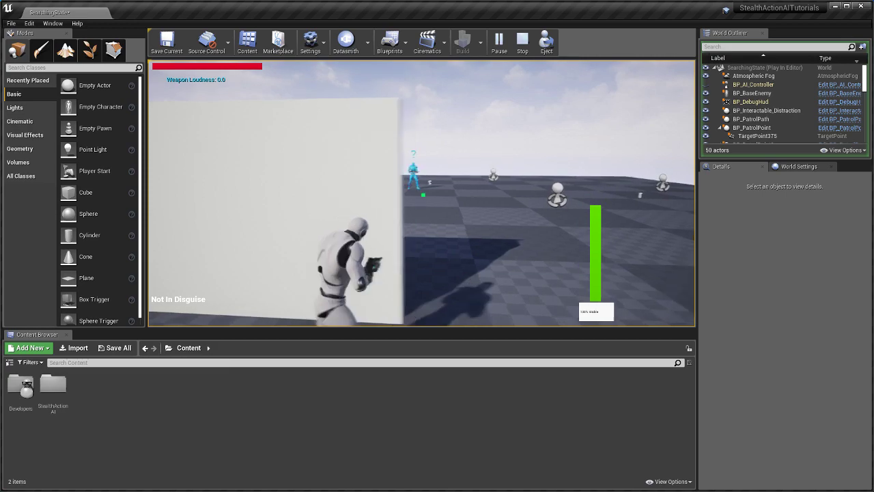
pyautogui.press('d')
pyautogui.press('a')
pyautogui.press('d')
pyautogui.click(423, 195)
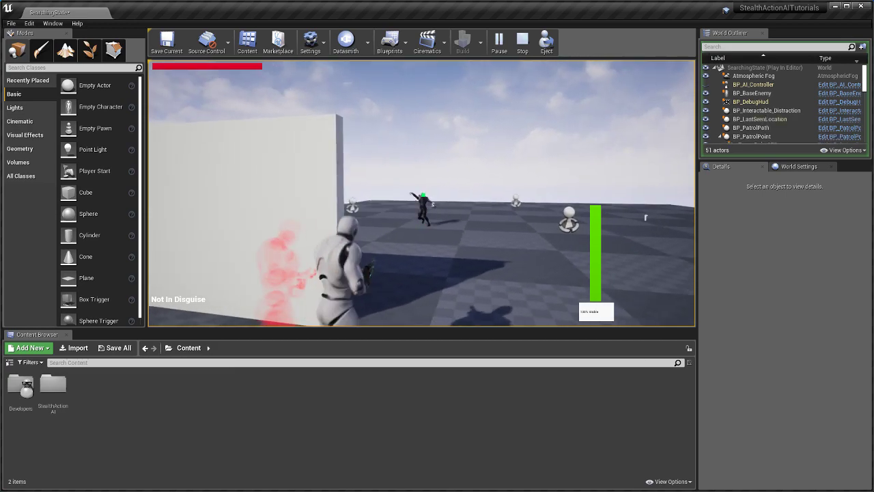
pyautogui.press('Escape')
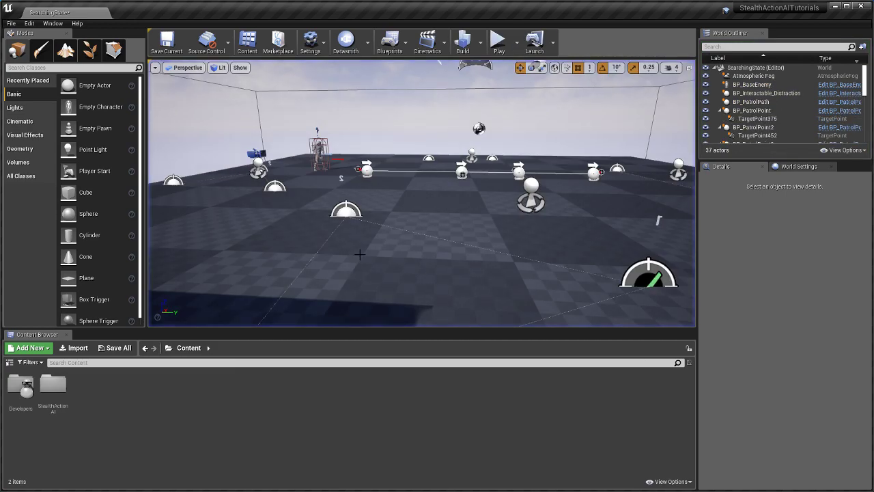
# Select BP_SearchPoint4 near the enemy and review its linked sub points.
pyautogui.press('s')
pyautogui.moveTo(360, 254); pyautogui.dragTo(352, 294, button='right')
pyautogui.click(319, 214)
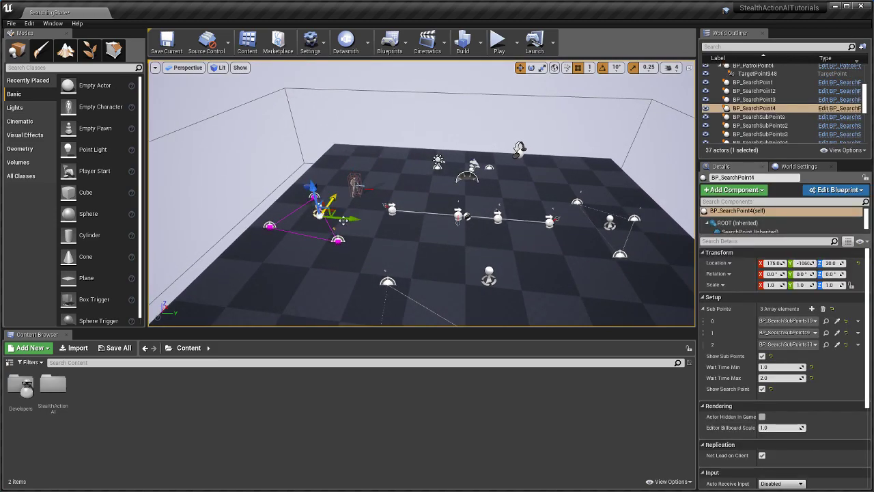
pyautogui.scroll(3, 395, 243)
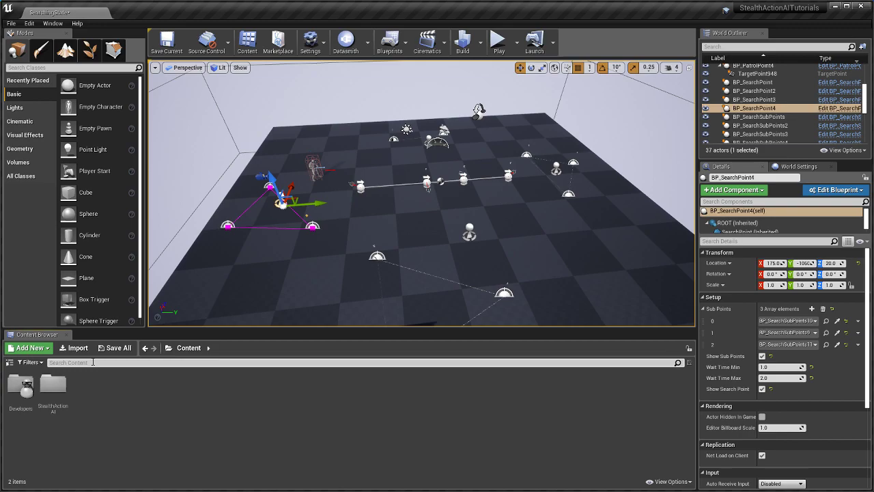
# Duplicate the SM_Wall_400x300 wall near the player start, rotating the copy so it stands perpendicular to the original.
pyautogui.moveTo(343, 239); pyautogui.dragTo(283, 248, button='right')
pyautogui.press('d')
pyautogui.press('w')
pyautogui.moveTo(362, 219); pyautogui.dragTo(351, 211, button='right')
pyautogui.click(366, 166)
pyautogui.moveTo(366, 166)
pyautogui.mouseDown(button='right')
pyautogui.moveTo(361, 160)
pyautogui.moveTo(379, 169)
pyautogui.mouseUp(button='right')
pyautogui.press('a')
pyautogui.press('e')
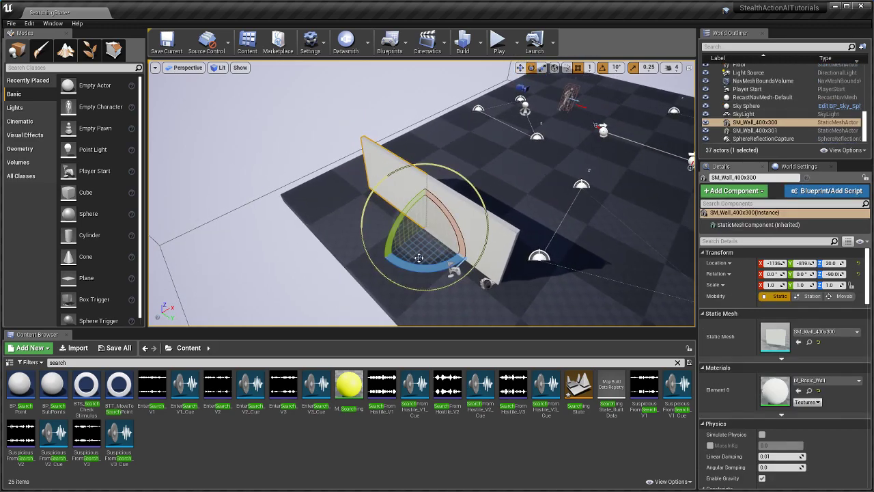
pyautogui.keyDown('alt'); pyautogui.moveTo(417, 266); pyautogui.dragTo(454, 272); pyautogui.keyUp('alt')
# Delete the original SM_Wall_400x300 wall and the BP_Interactable_Distraction next to the remaining wall.
pyautogui.click(408, 173)
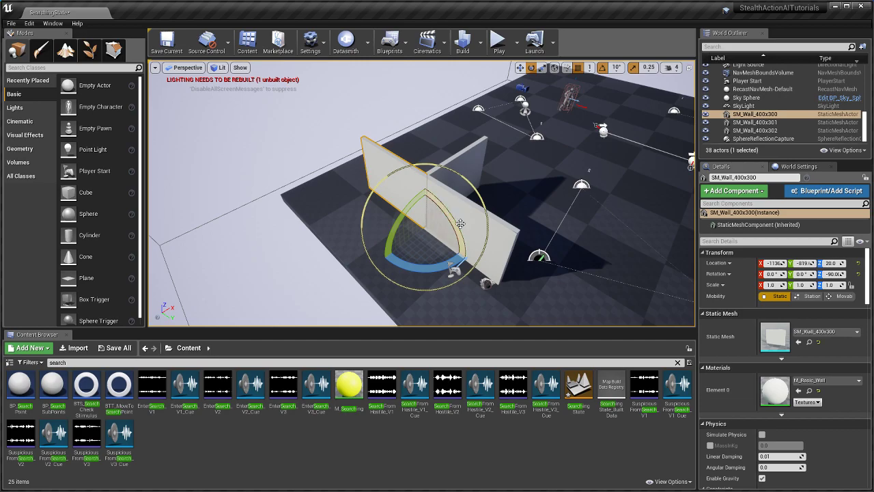
pyautogui.press('Delete')
pyautogui.press('d')
pyautogui.moveTo(478, 224); pyautogui.dragTo(414, 174, button='right')
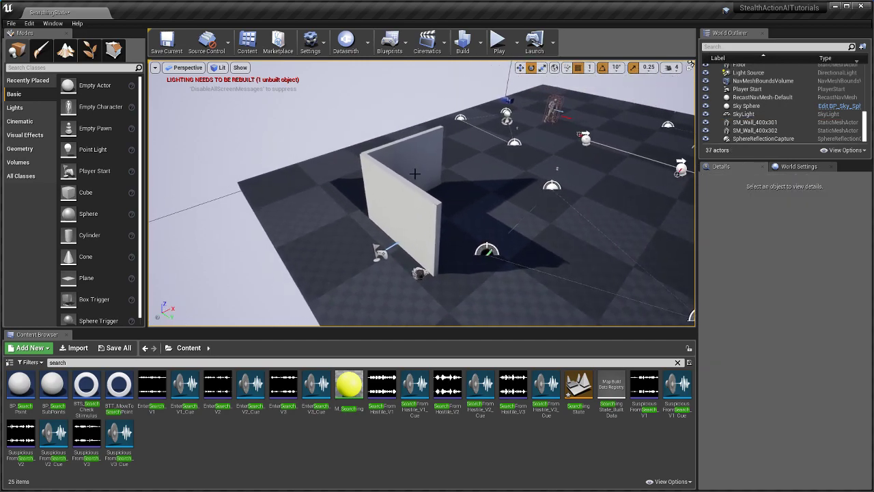
pyautogui.moveTo(437, 218); pyautogui.dragTo(470, 253, button='right')
pyautogui.click(399, 240)
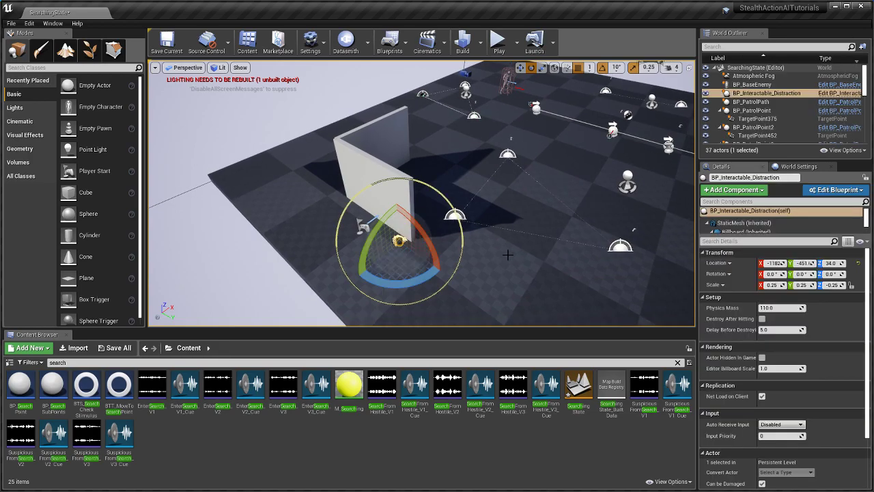
pyautogui.press('Delete')
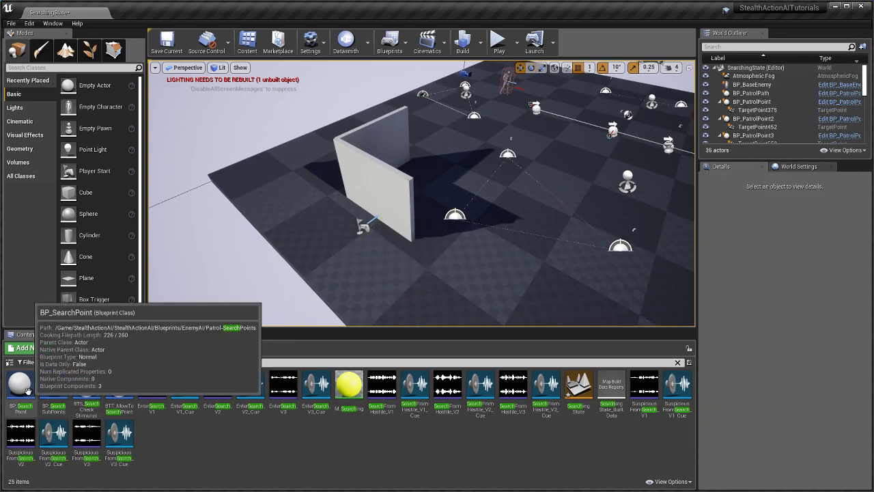
# Place a BP_SearchPoint and two BP_SearchSubPoints on the floor behind the walls, spacing the sub points out on either side of the search point.
pyautogui.moveTo(21, 386); pyautogui.dragTo(346, 258)
pyautogui.moveTo(53, 386); pyautogui.dragTo(265, 273)
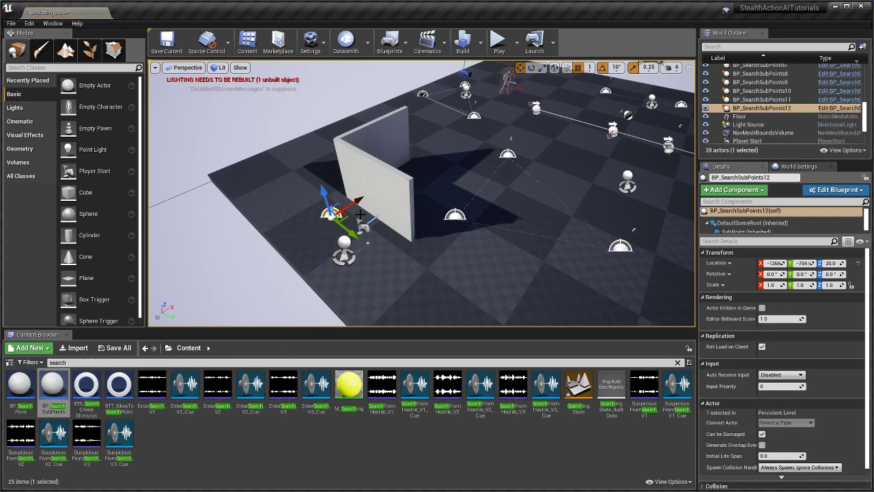
pyautogui.keyDown('alt'); pyautogui.moveTo(345, 216); pyautogui.dragTo(404, 259); pyautogui.keyUp('alt')
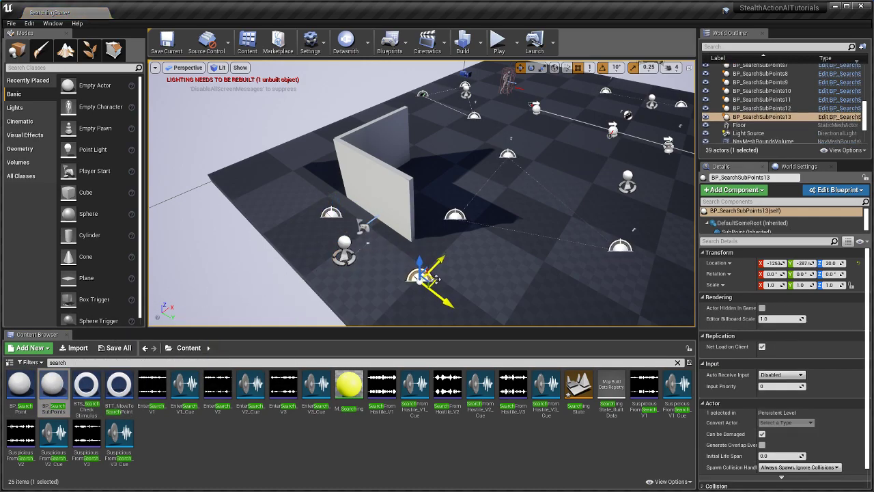
pyautogui.click(346, 224)
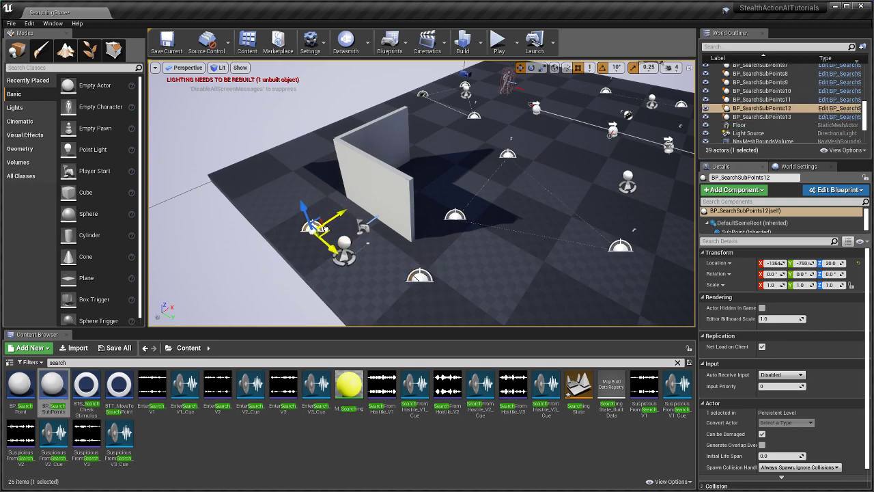
pyautogui.click(350, 250)
pyautogui.moveTo(361, 256); pyautogui.dragTo(374, 273)
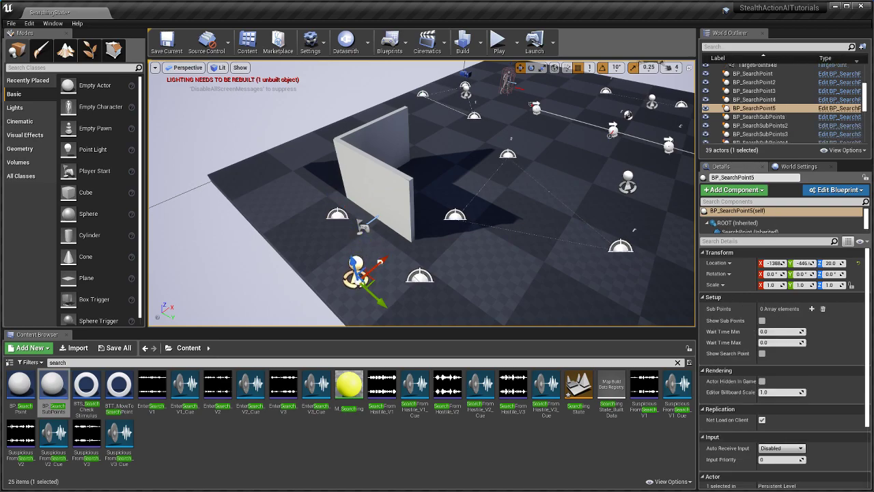
pyautogui.click(419, 276)
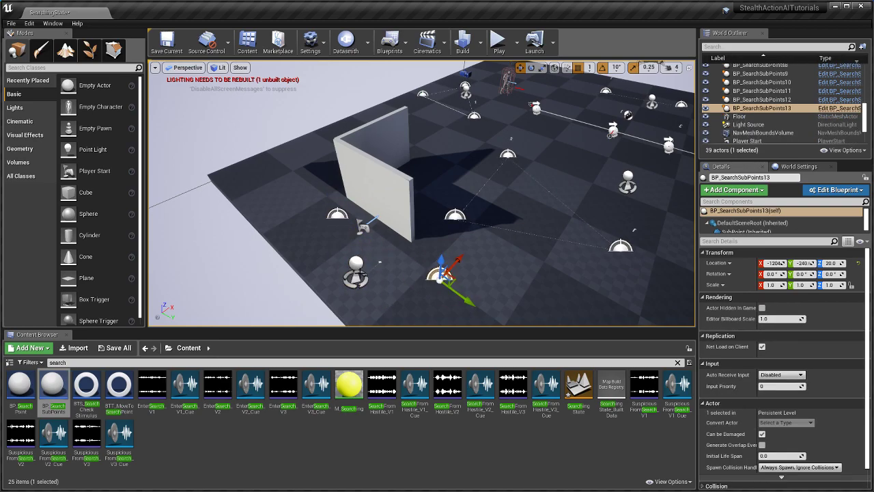
# Add two Sub Points entries to BP_SearchPoint5 and assign BP_SearchSubPoints12 and BP_SearchSubPoints13 to them.
pyautogui.click(355, 265)
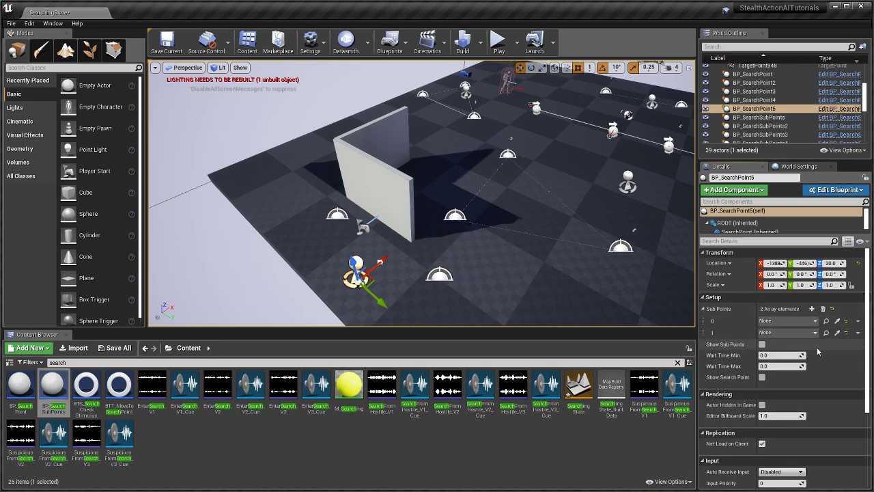
pyautogui.click(837, 321)
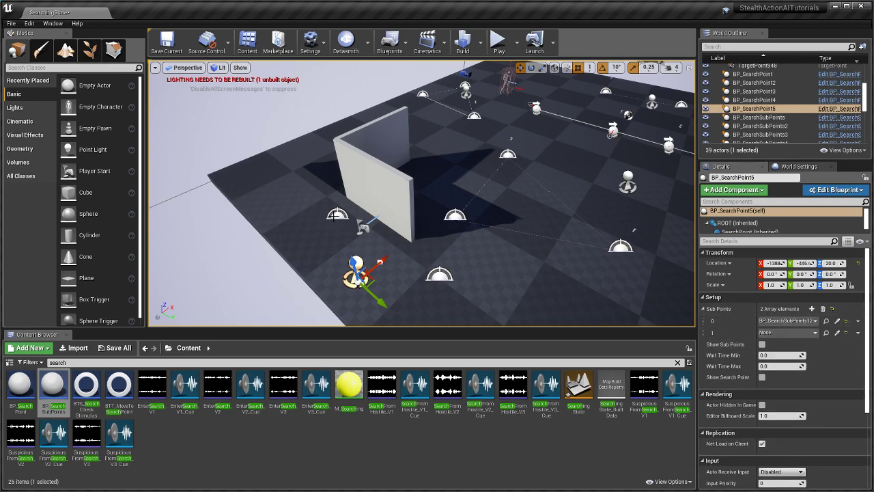
pyautogui.click(837, 332)
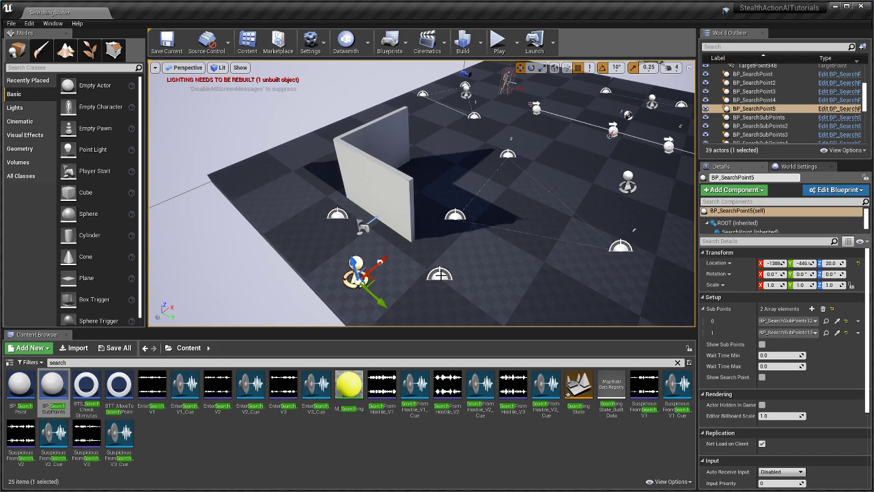
# On BP_SearchPoint5, enable Show Sub Points and Show Search Point, and set Wait Time Min to 1 and Wait Time Max to 2.
pyautogui.click(762, 345)
pyautogui.click(779, 355)
pyautogui.write('2')
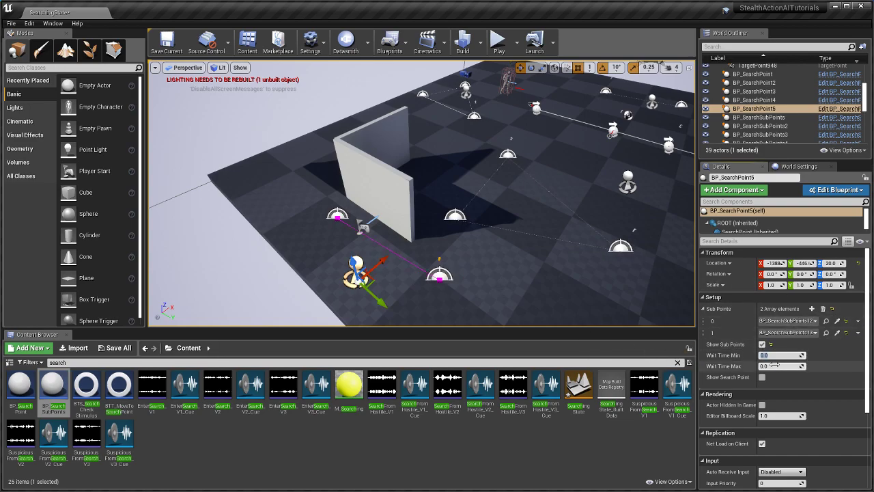
pyautogui.press('Tab')
pyautogui.click(776, 356)
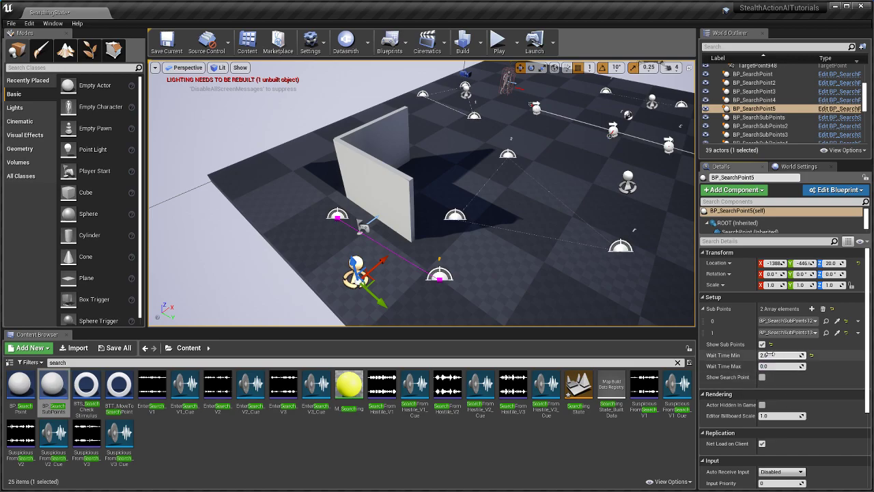
pyautogui.write('1')
pyautogui.click(770, 366)
pyautogui.write('2')
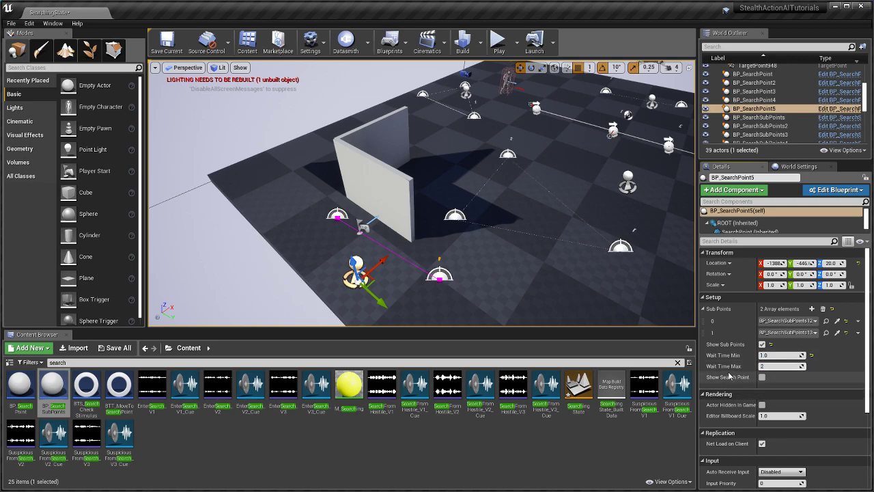
pyautogui.click(762, 377)
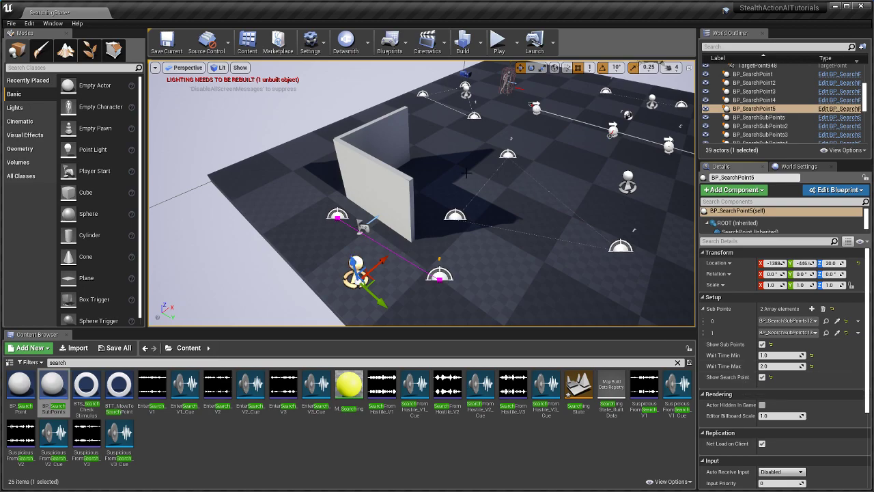
# Play the level, crouch behind the wall while the enemy searches, stand up to face it, and end the play session.
pyautogui.click(498, 45)
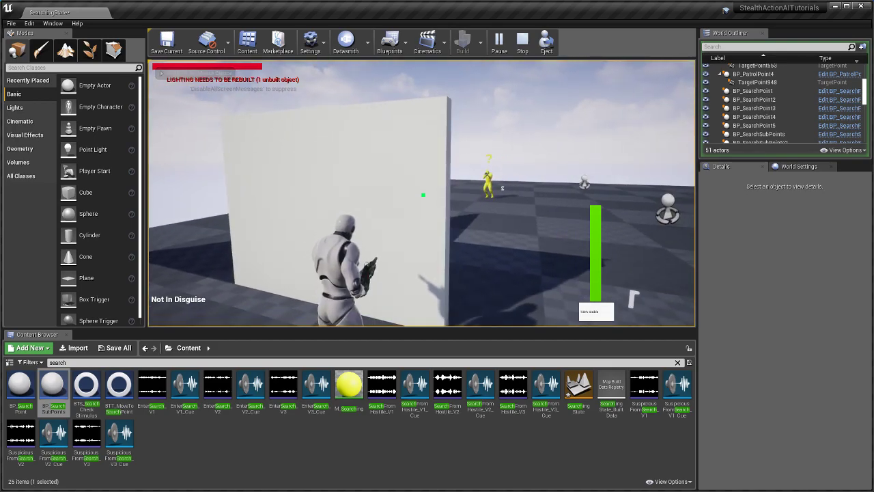
pyautogui.press('a')
pyautogui.press('c')
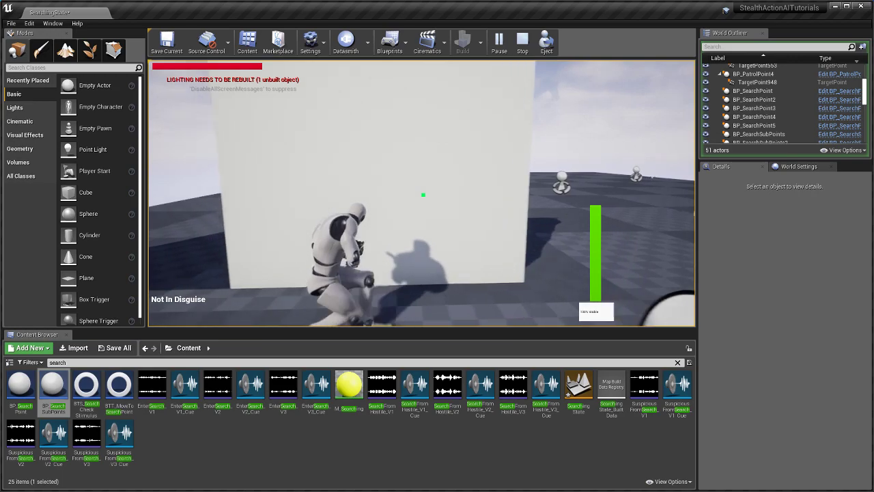
pyautogui.press('w')
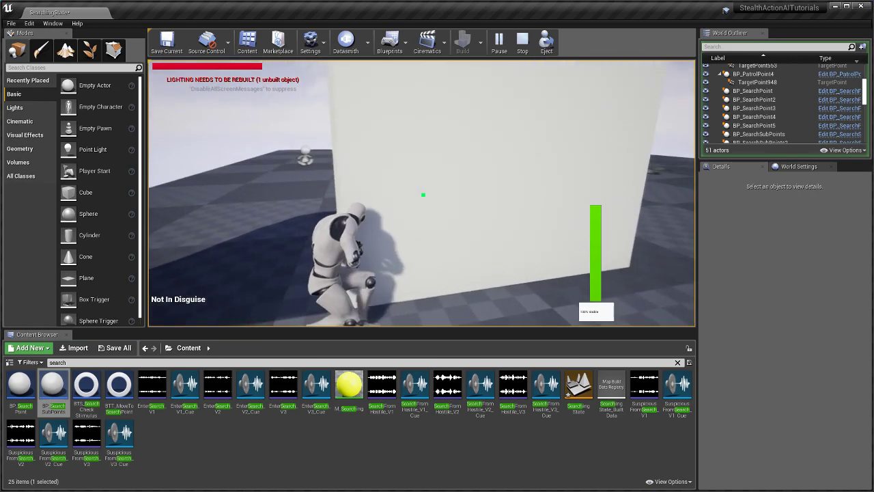
pyautogui.press('c')
pyautogui.press('w')
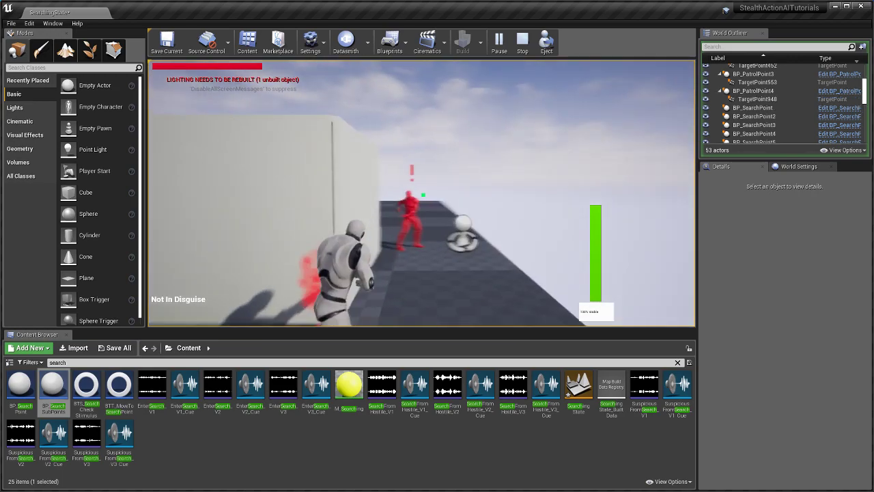
pyautogui.press('Escape')
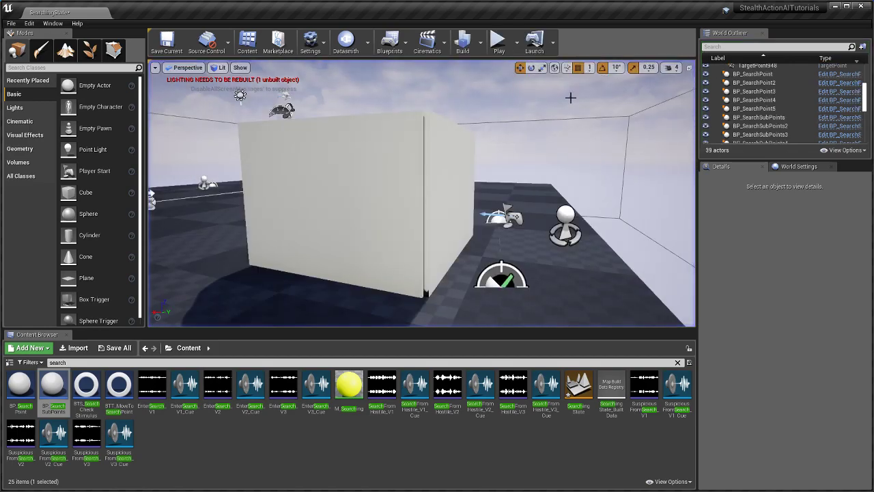
# Play the level again, fire the weapon to alert the enemy, and crouch in cover behind the walls.
pyautogui.click(499, 43)
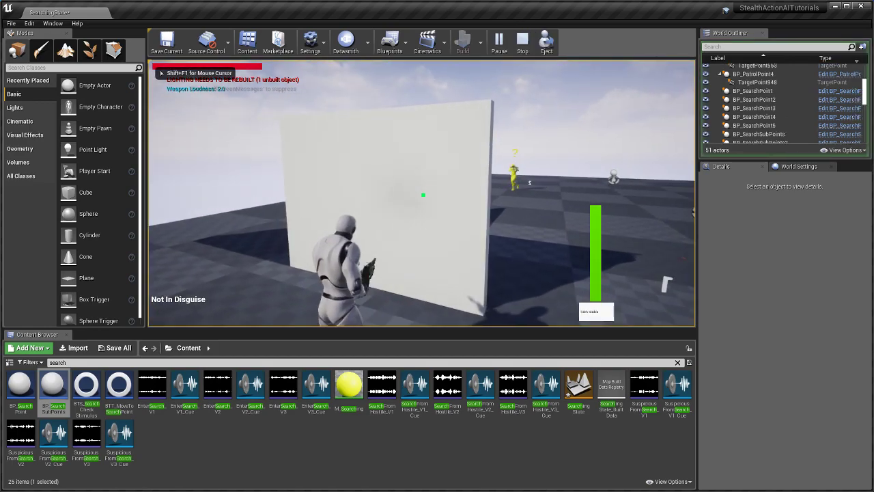
pyautogui.press('w')
pyautogui.press('c')
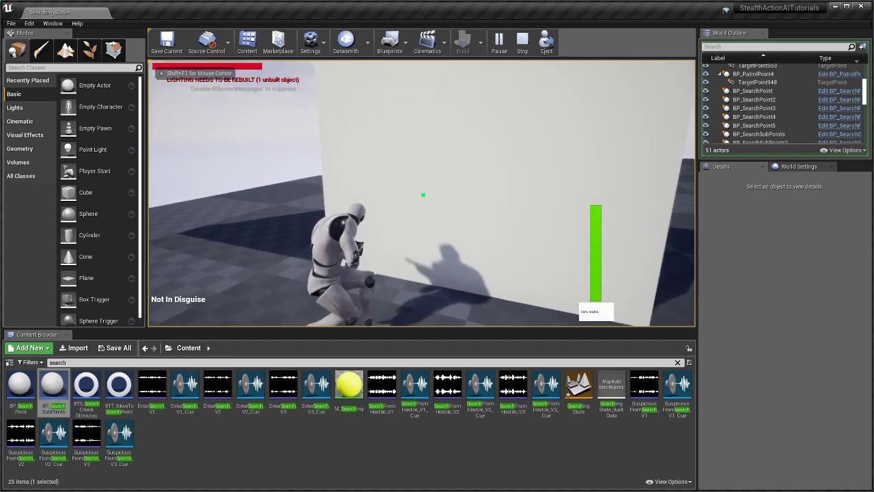
pyautogui.press('w')
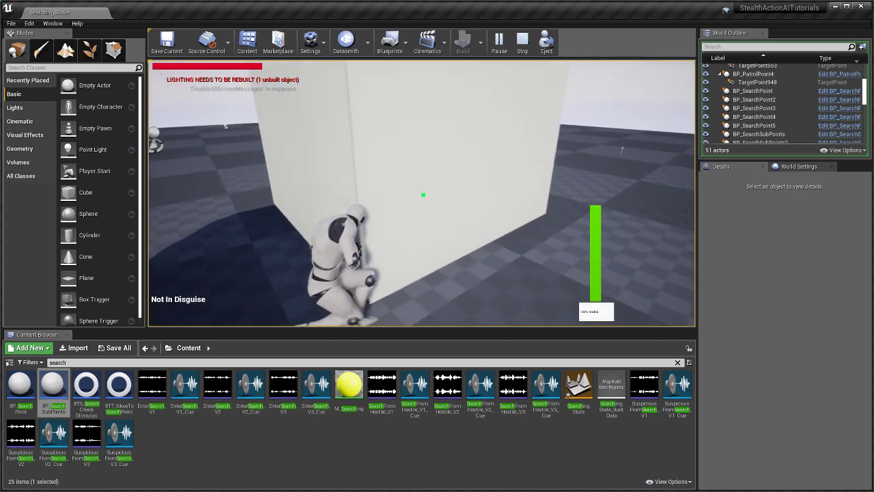
# Watch the enemy search around the new search point from behind the wall's edge, stand up, and end the play session.
pyautogui.press('a')
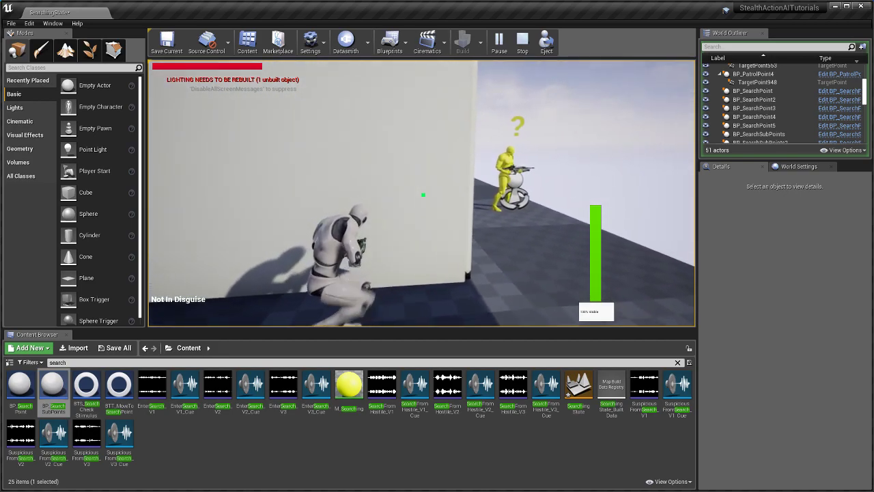
pyautogui.press('a')
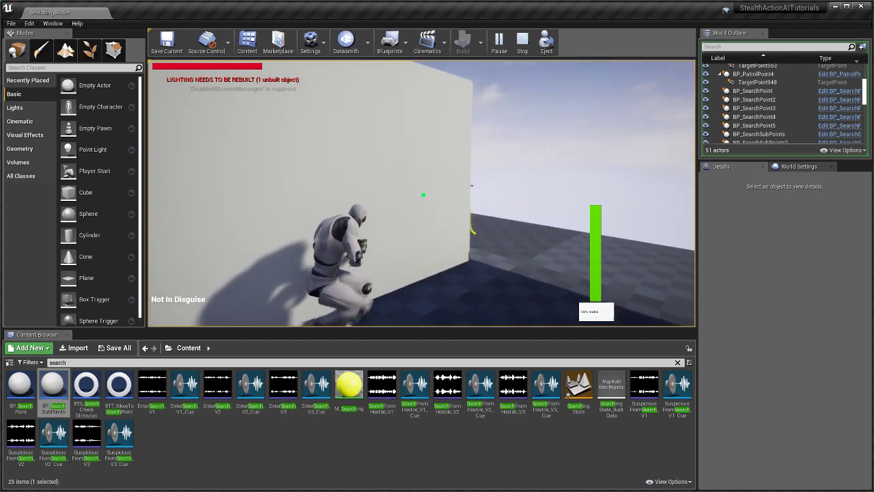
pyautogui.press('d')
pyautogui.press('d')
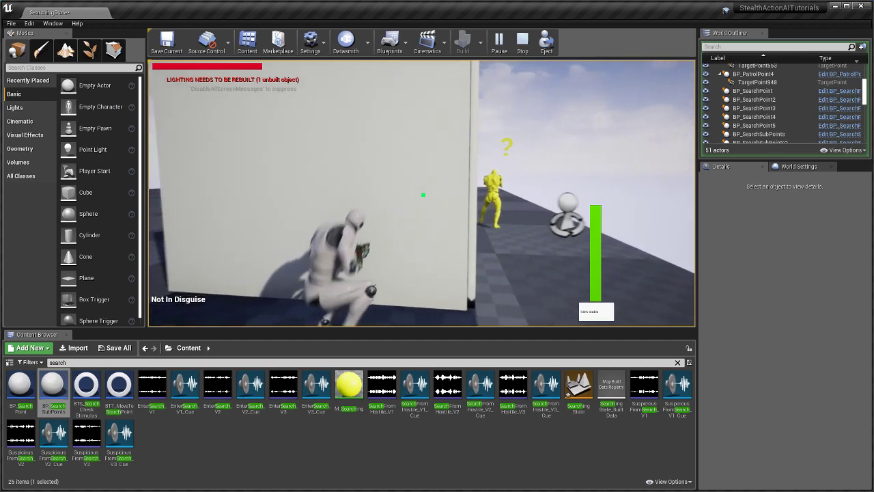
pyautogui.press('d')
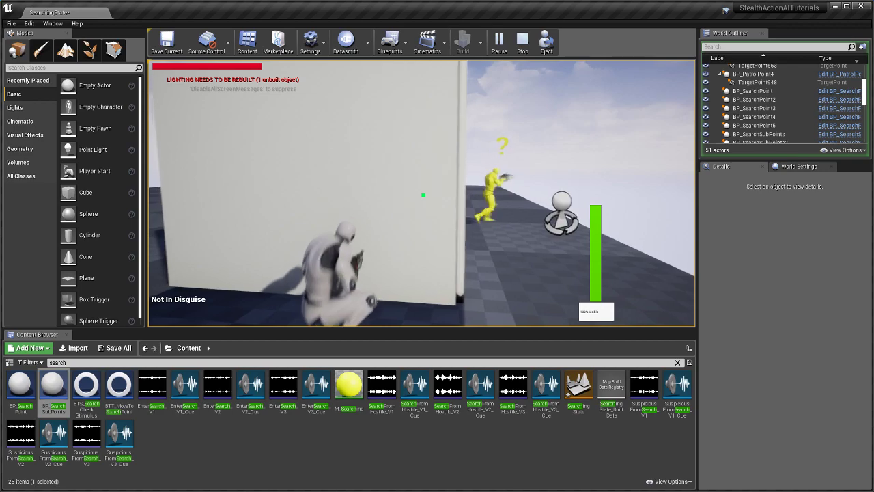
pyautogui.press('a')
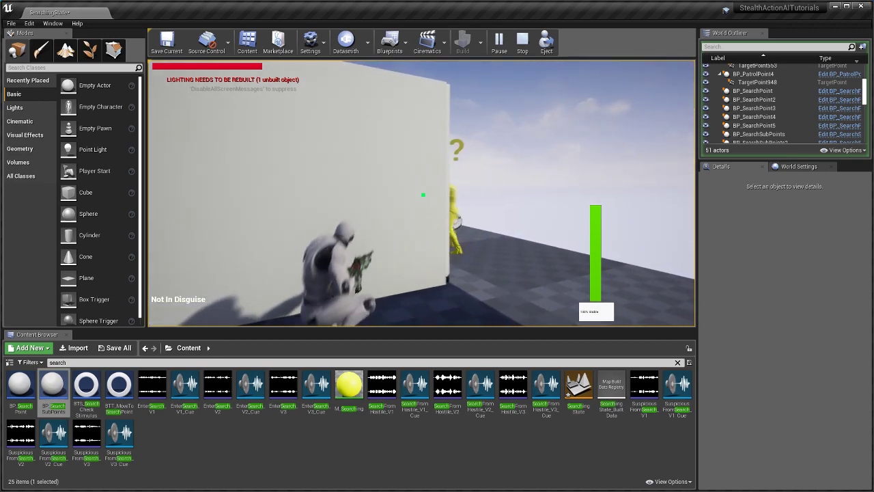
pyautogui.press('d')
pyautogui.press('a')
pyautogui.press('c')
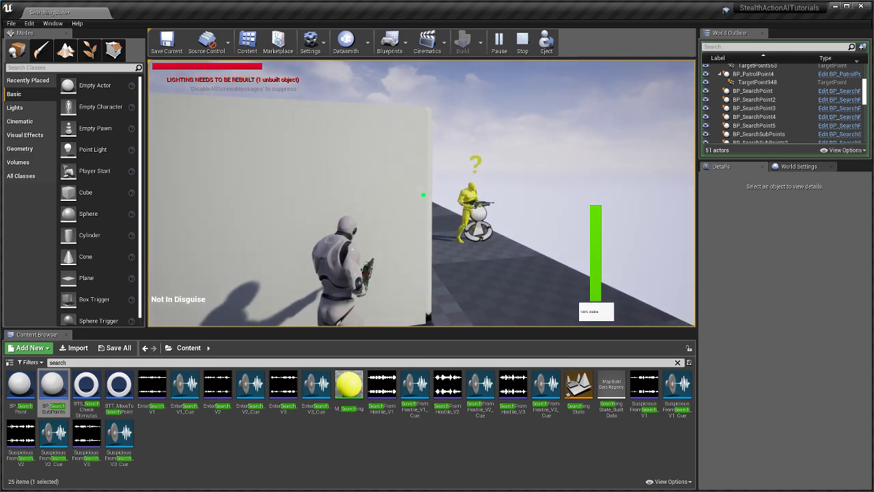
pyautogui.press('Escape')
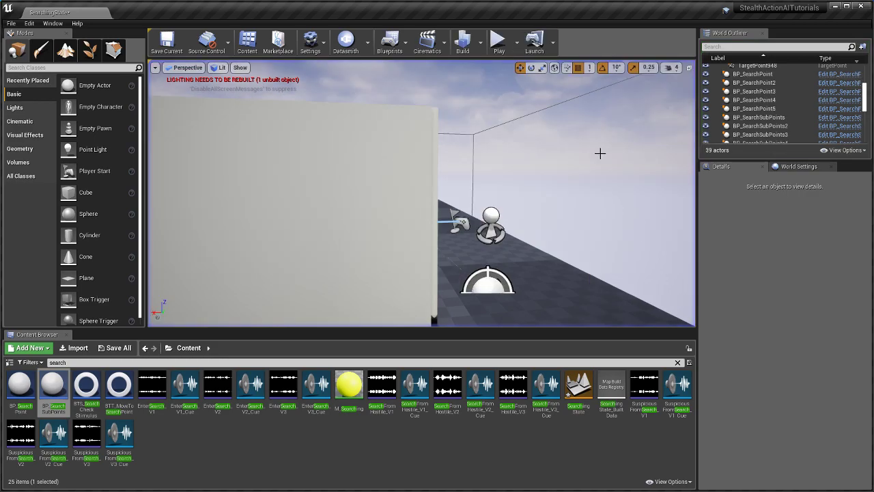
pyautogui.moveTo(599, 155); pyautogui.dragTo(425, 225, button='right')
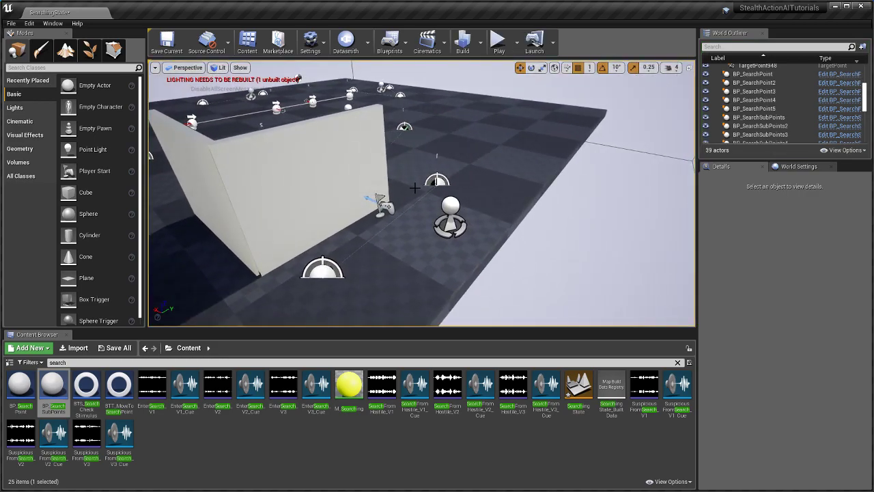
pyautogui.moveTo(415, 187); pyautogui.dragTo(319, 189, button='right')
pyautogui.moveTo(379, 222); pyautogui.dragTo(356, 256, button='right')
pyautogui.moveTo(551, 98); pyautogui.dragTo(575, 67, button='right')
pyautogui.moveTo(473, 181); pyautogui.dragTo(551, 184, button='right')
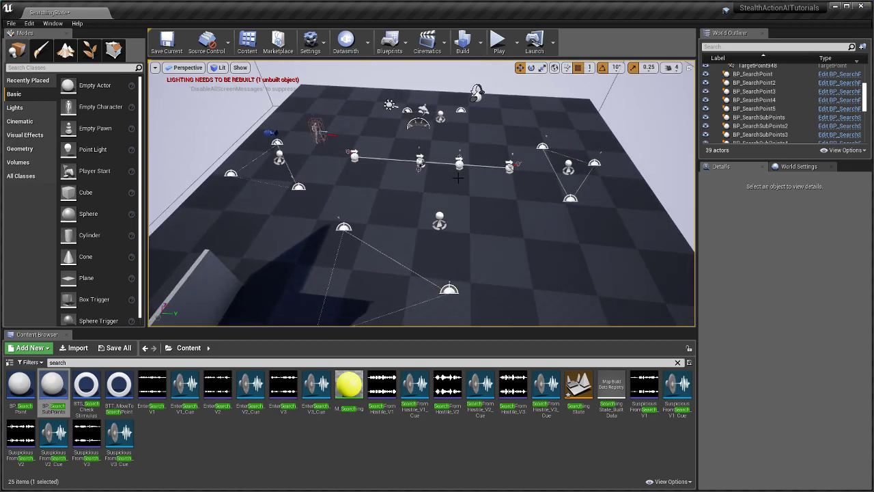
# Clear the "search" filter from the content search.
pyautogui.click(90, 361)
pyautogui.press('BackSpace')
pyautogui.press('BackSpace')
pyautogui.press('BackSpace')
pyautogui.press('BackSpace')
pyautogui.press('BackSpace')
pyautogui.press('BackSpace')
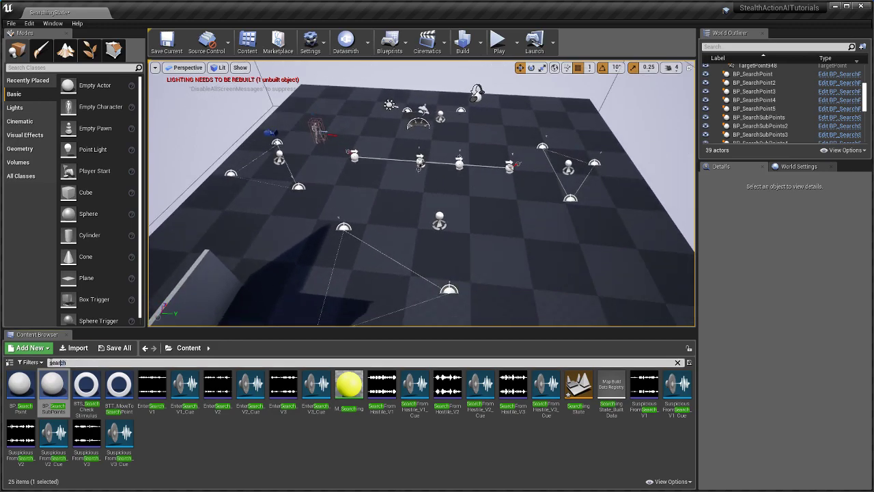